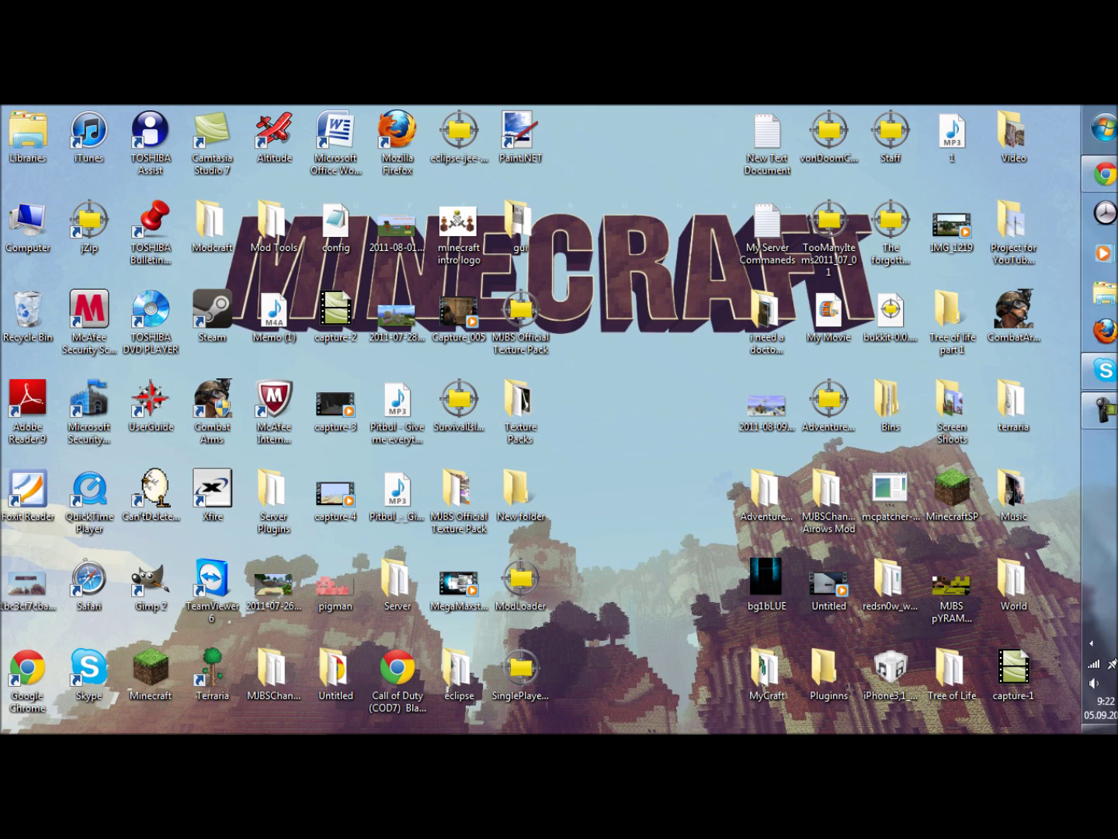
Launch Google Chrome from the auto-hidden taskbar, opening the google.ca home page.
left_click(1091, 175)
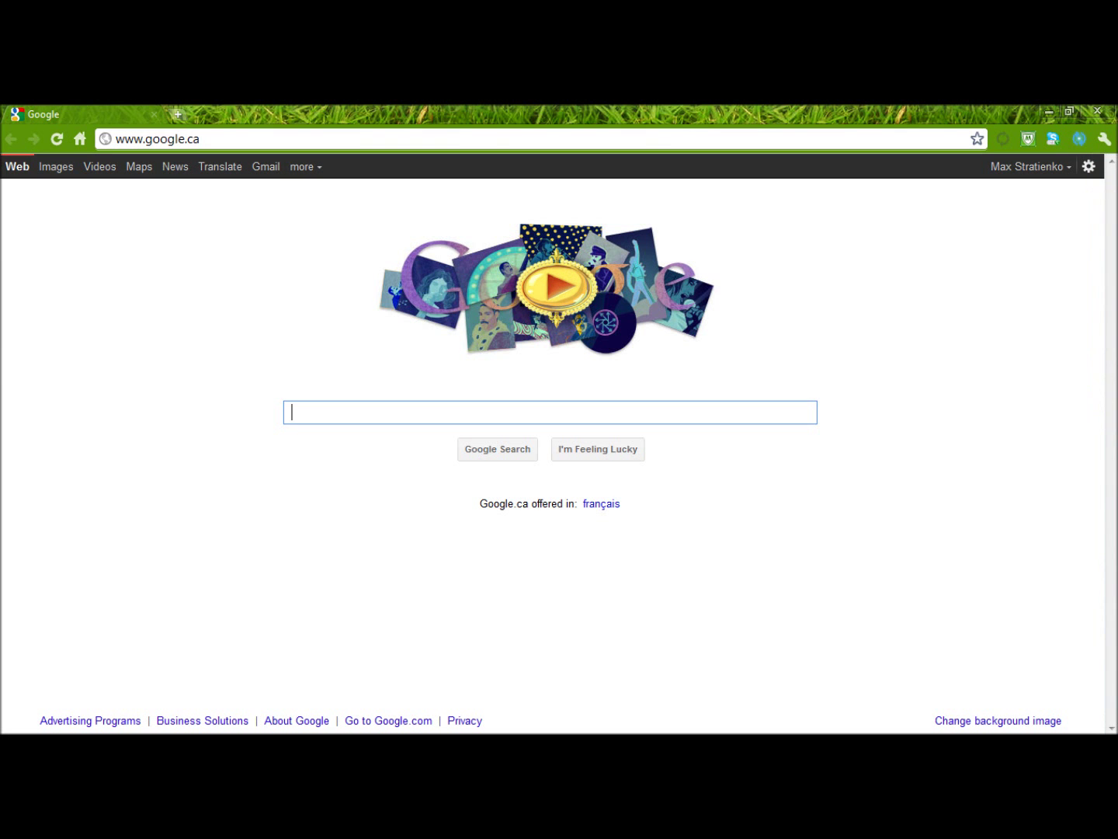
Browse to logmein.com and open the LogMeIn Hamachi page from the Products list.
left_click(155, 138)
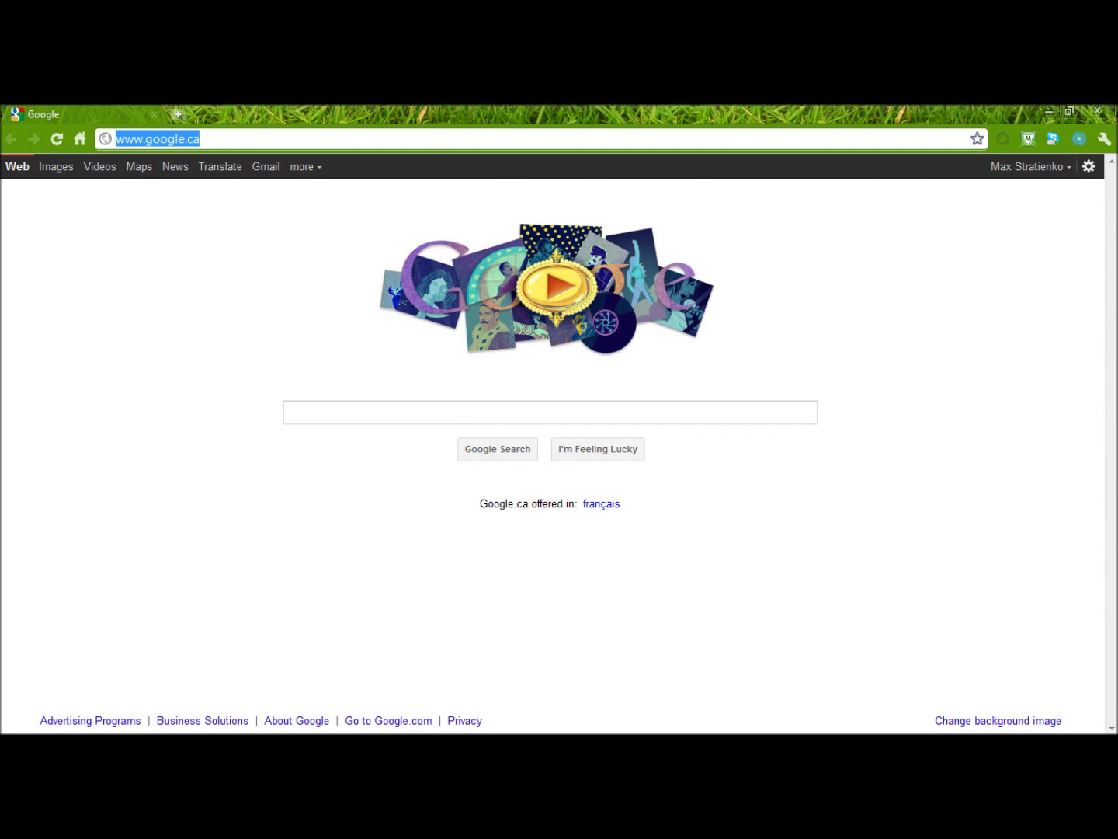
type("logmein.com")
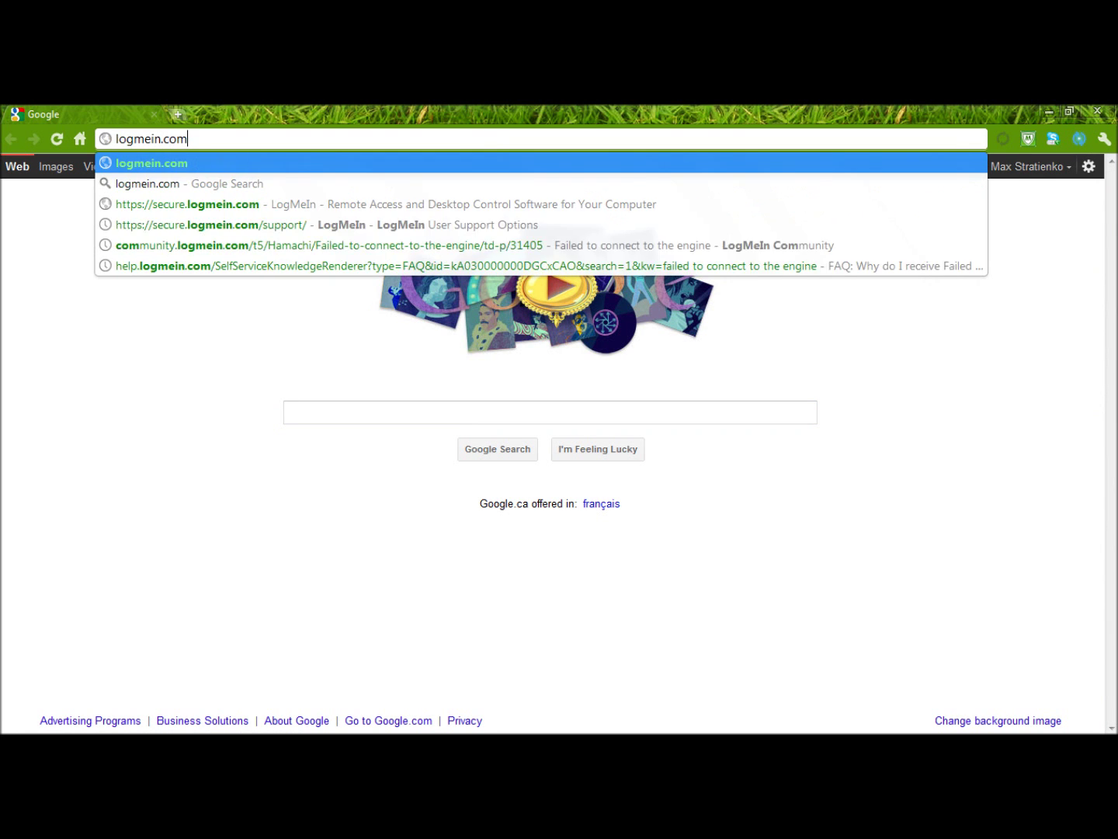
key("Return")
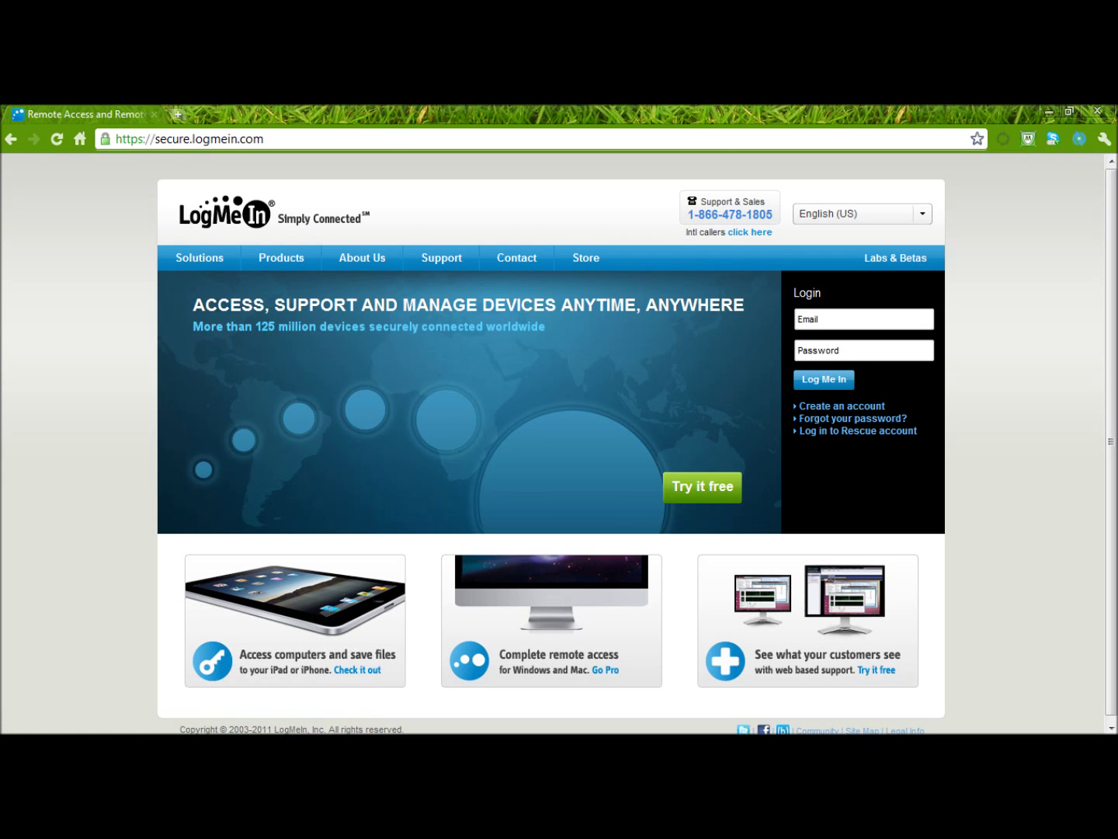
left_click(282, 257)
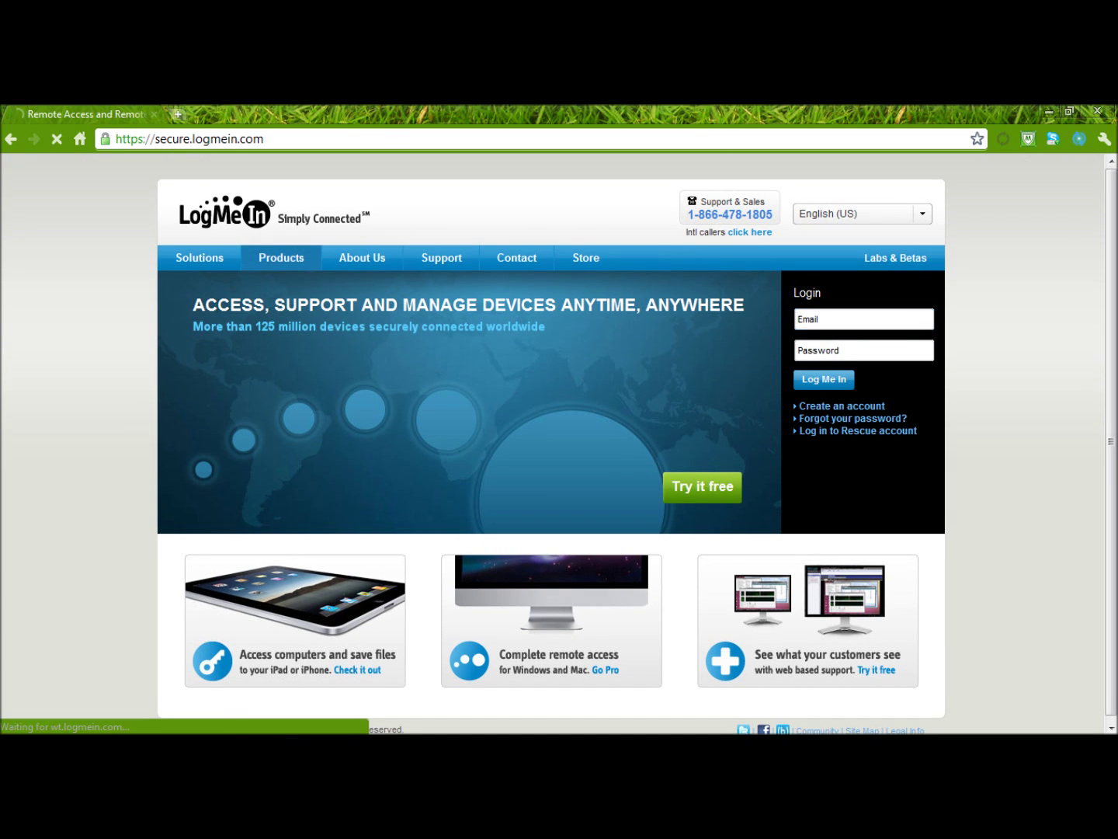
scroll(281, 257, "down", 4)
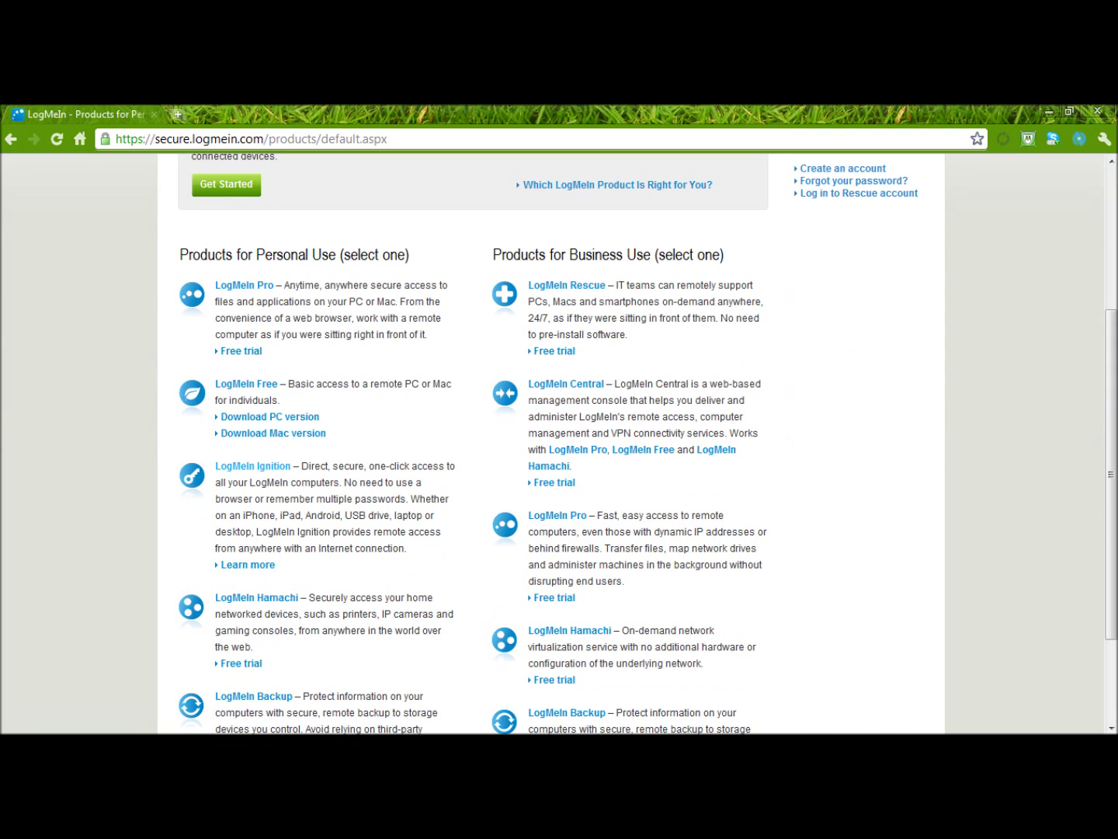
left_click(255, 597)
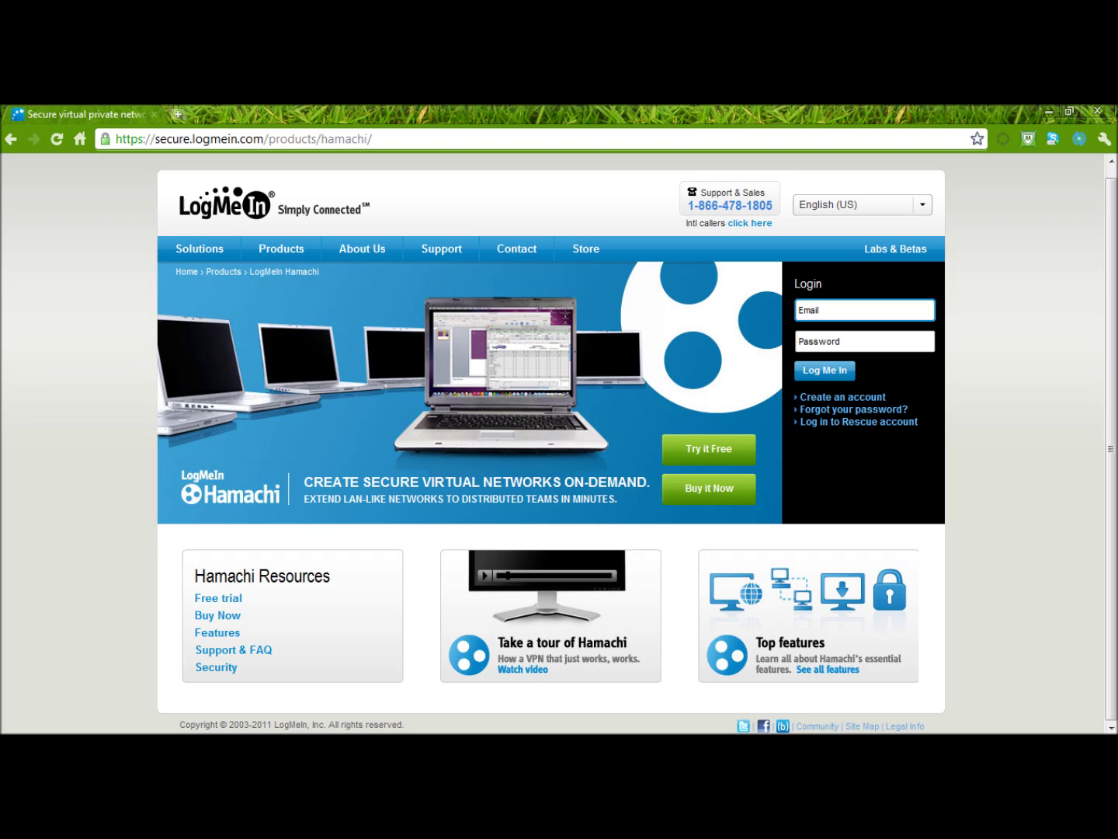
Open the Hamachi download page and accept the Conditions of Use to download hamachi.msi.
left_click(218, 598)
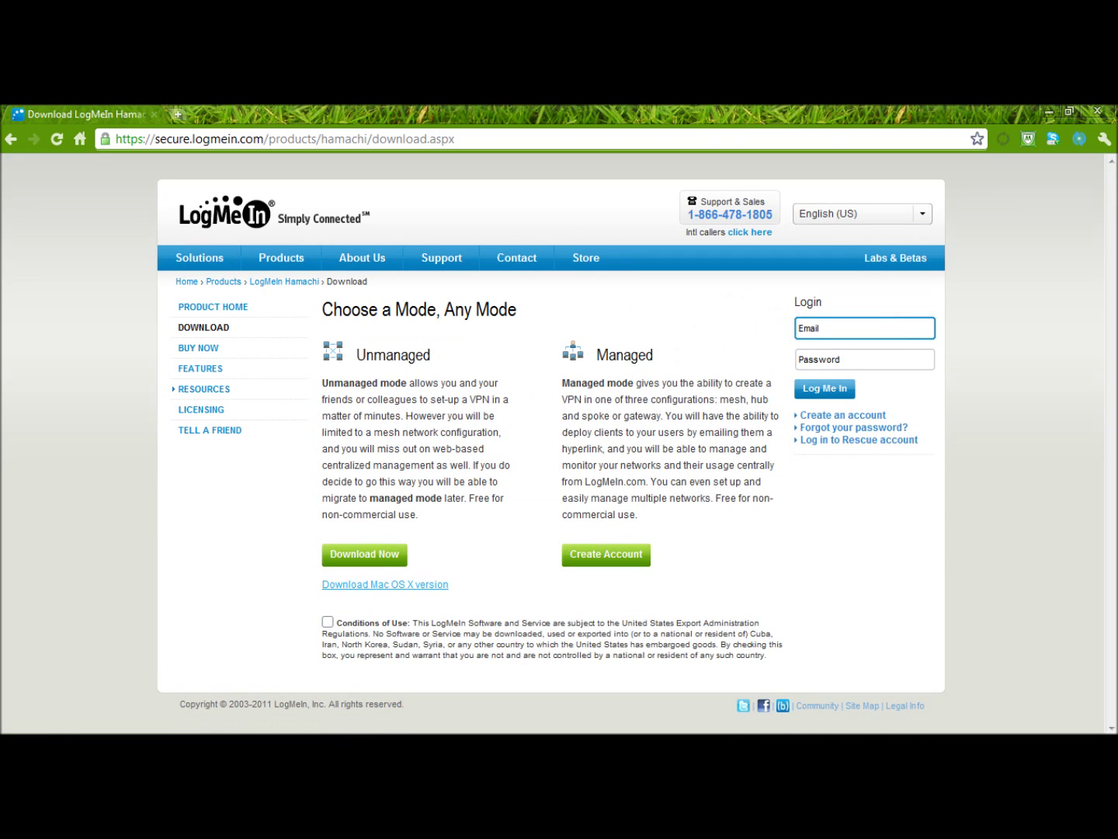
left_click(327, 621)
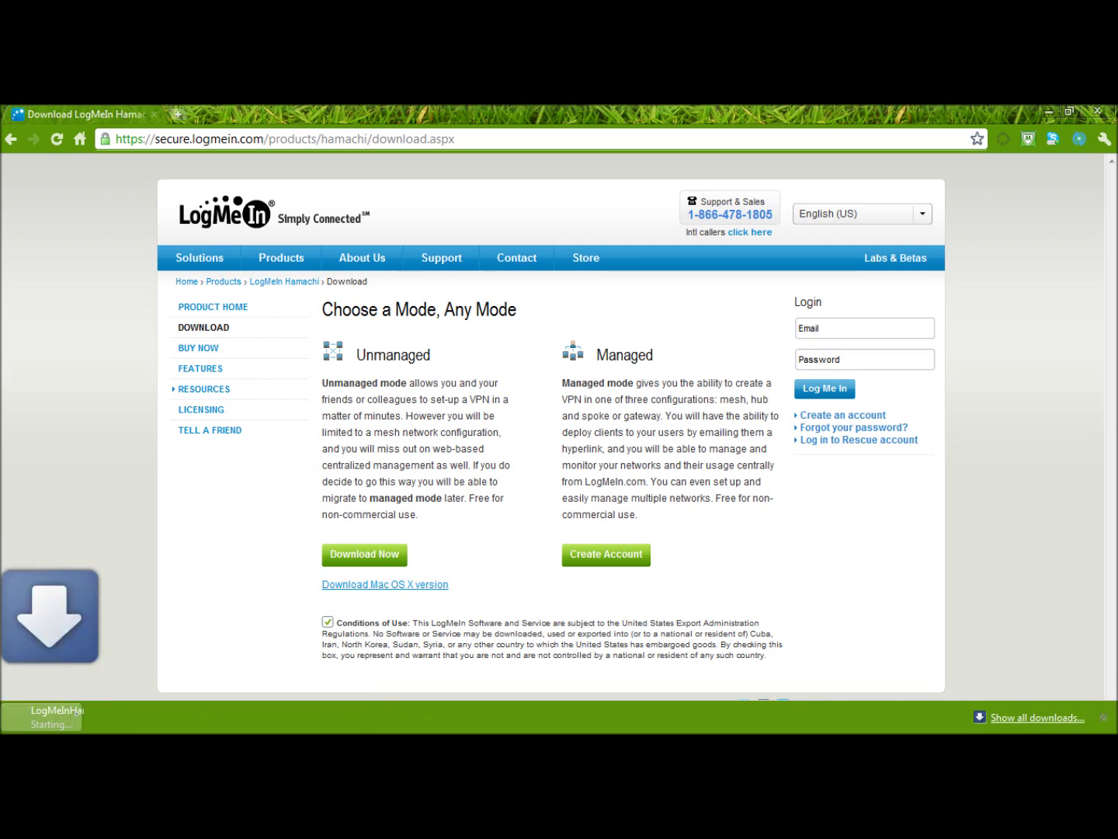
left_click(163, 713)
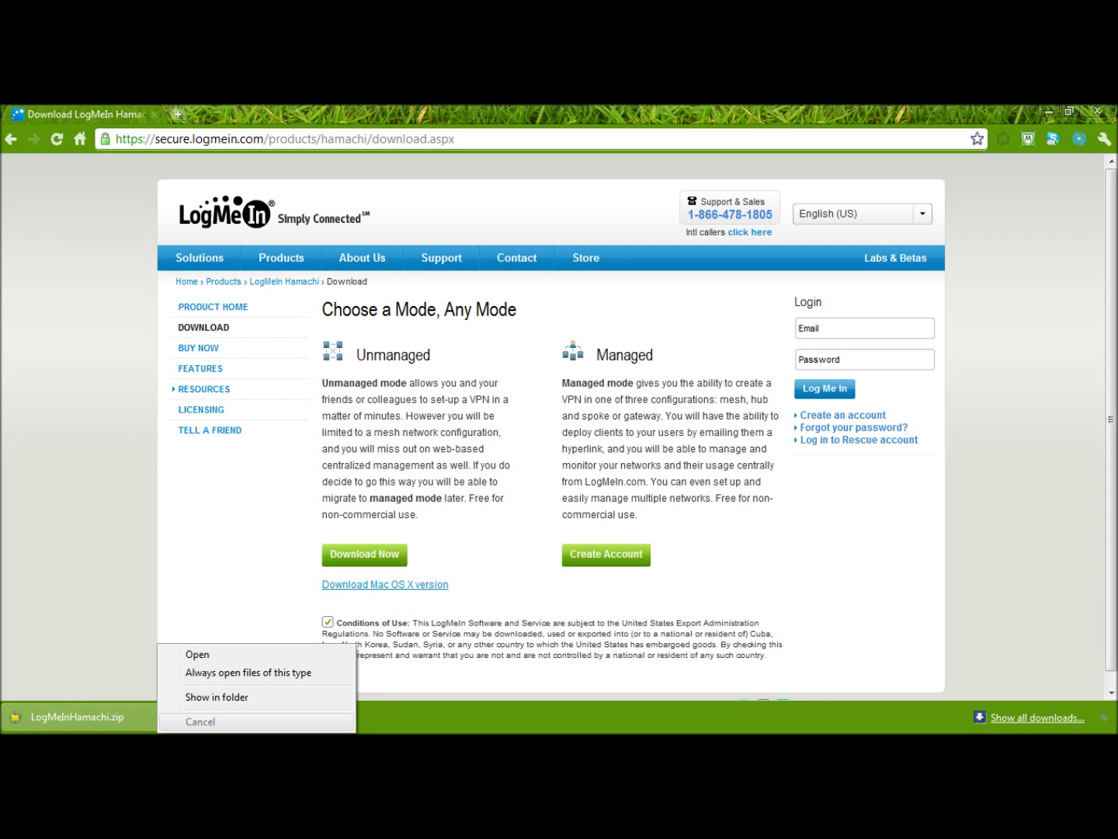
key("Escape")
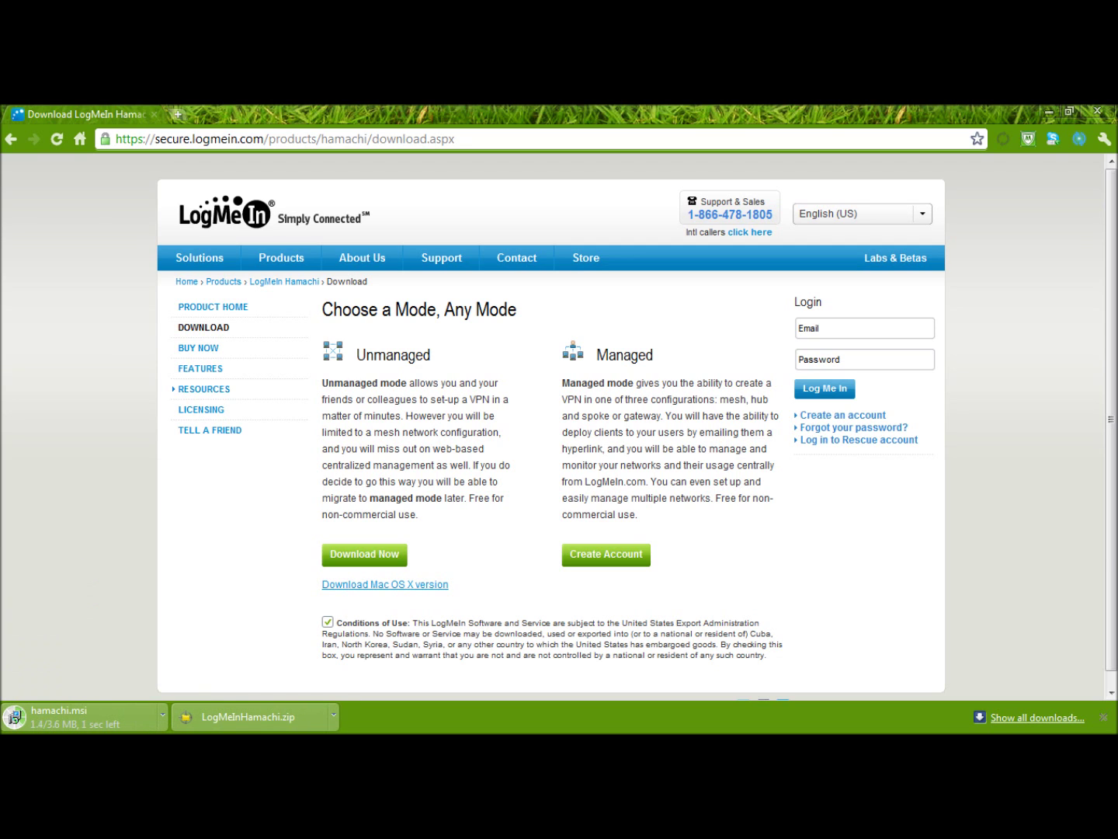
Show the downloaded hamachi.msi in its folder.
left_click_drag(357, 355, 430, 355)
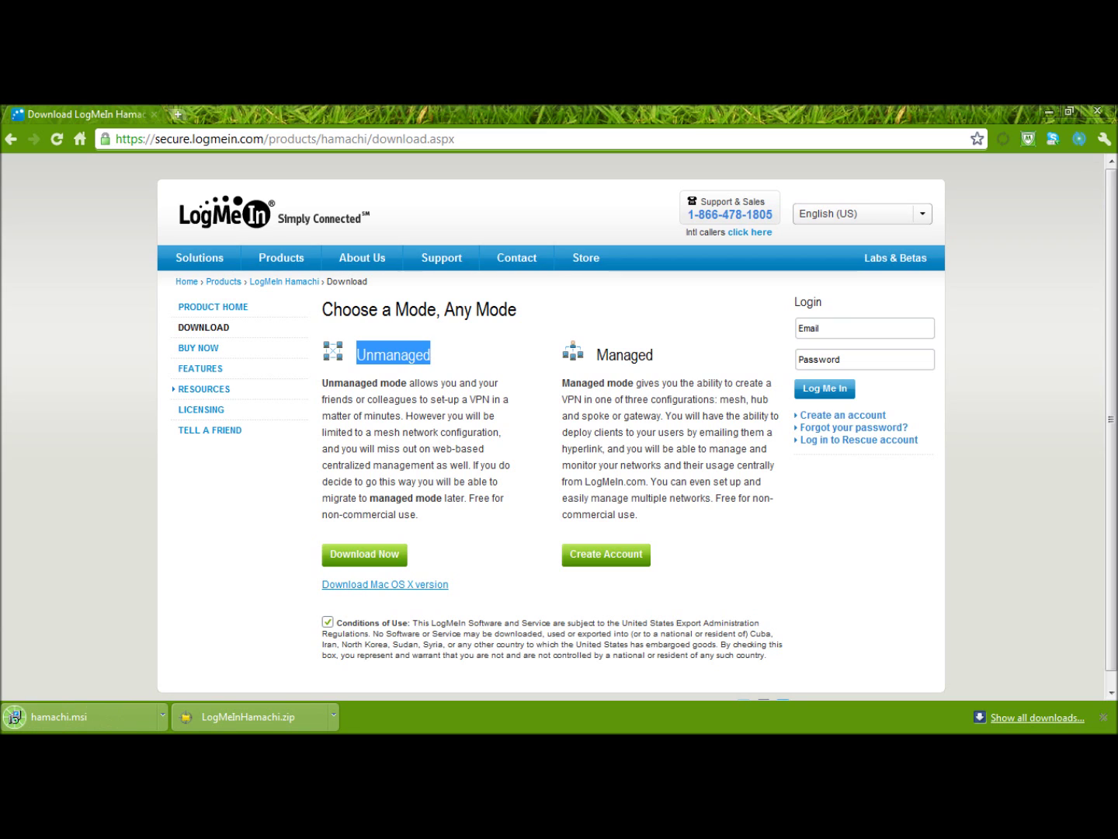
left_click_drag(608, 355, 654, 355)
left_click_drag(365, 355, 430, 354)
left_click(396, 355)
left_click(163, 716)
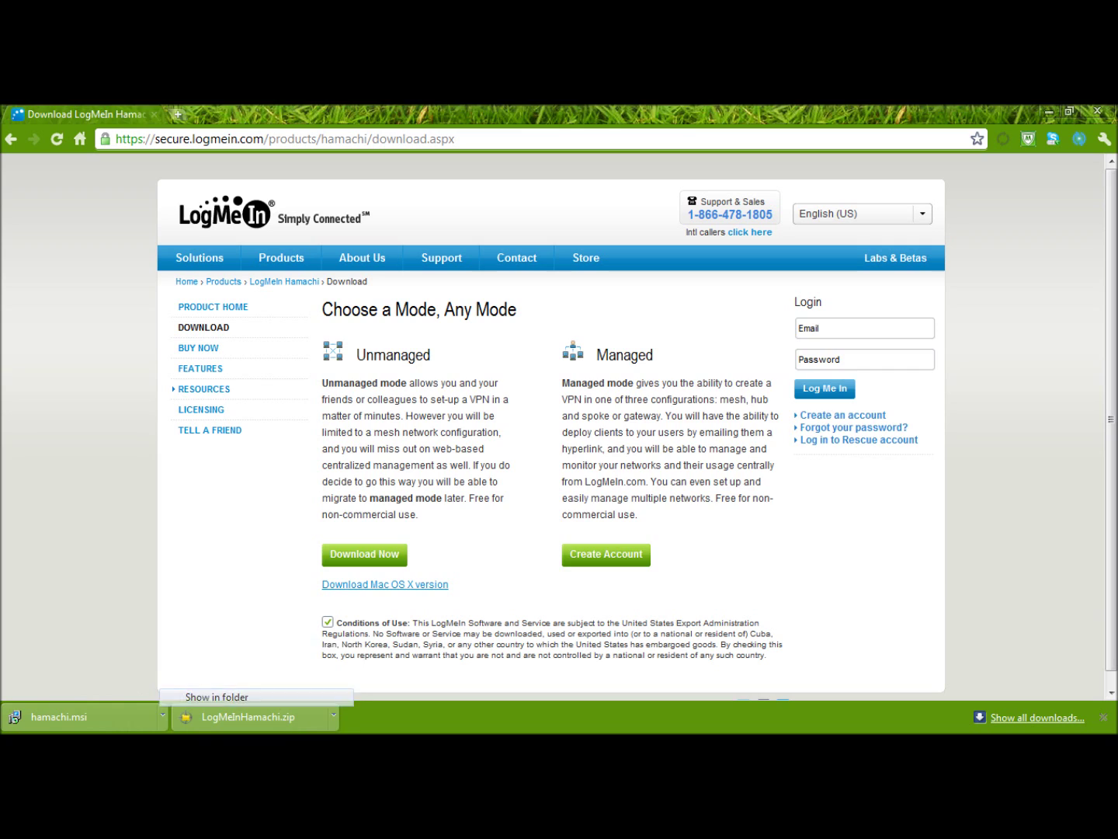
left_click(226, 696)
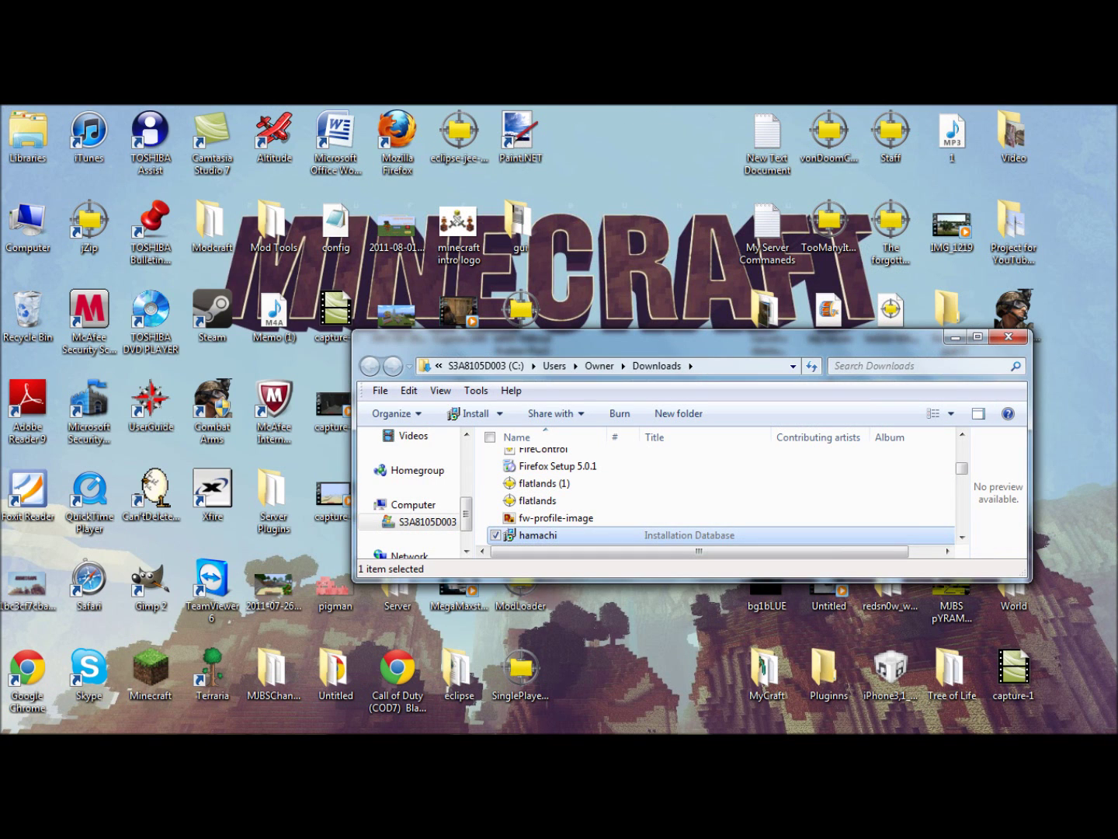
Drag hamachi.msi from the Downloads window onto the desktop.
left_click_drag(536, 535, 645, 597)
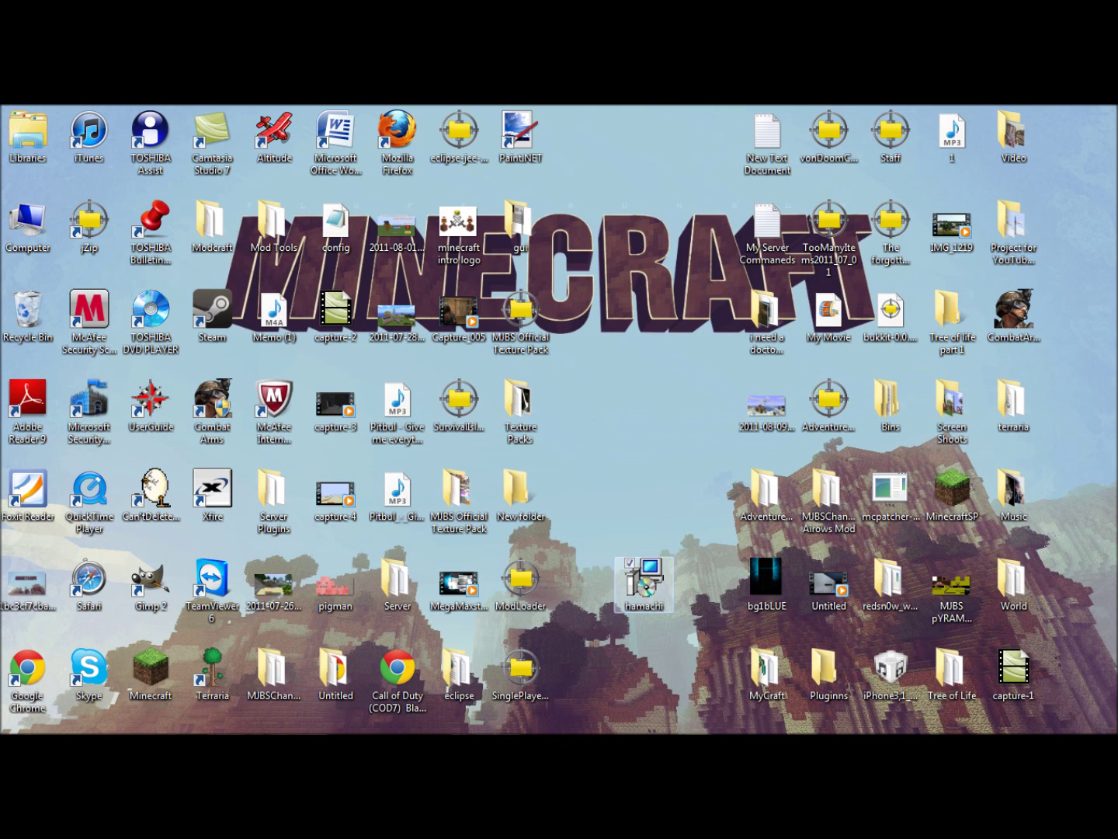
Run hamachi.msi in English past the info page, then quit at the 2.1.0.122 update prompt.
double_click(643, 583)
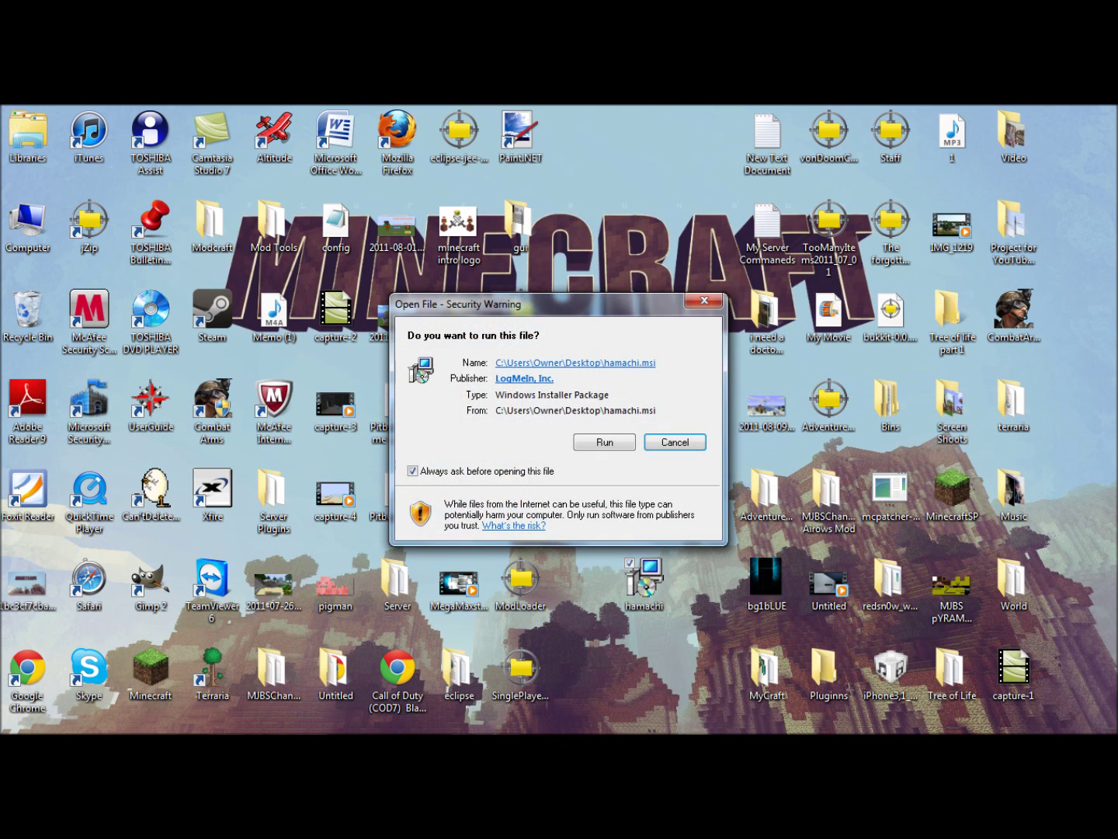
key("alt+r")
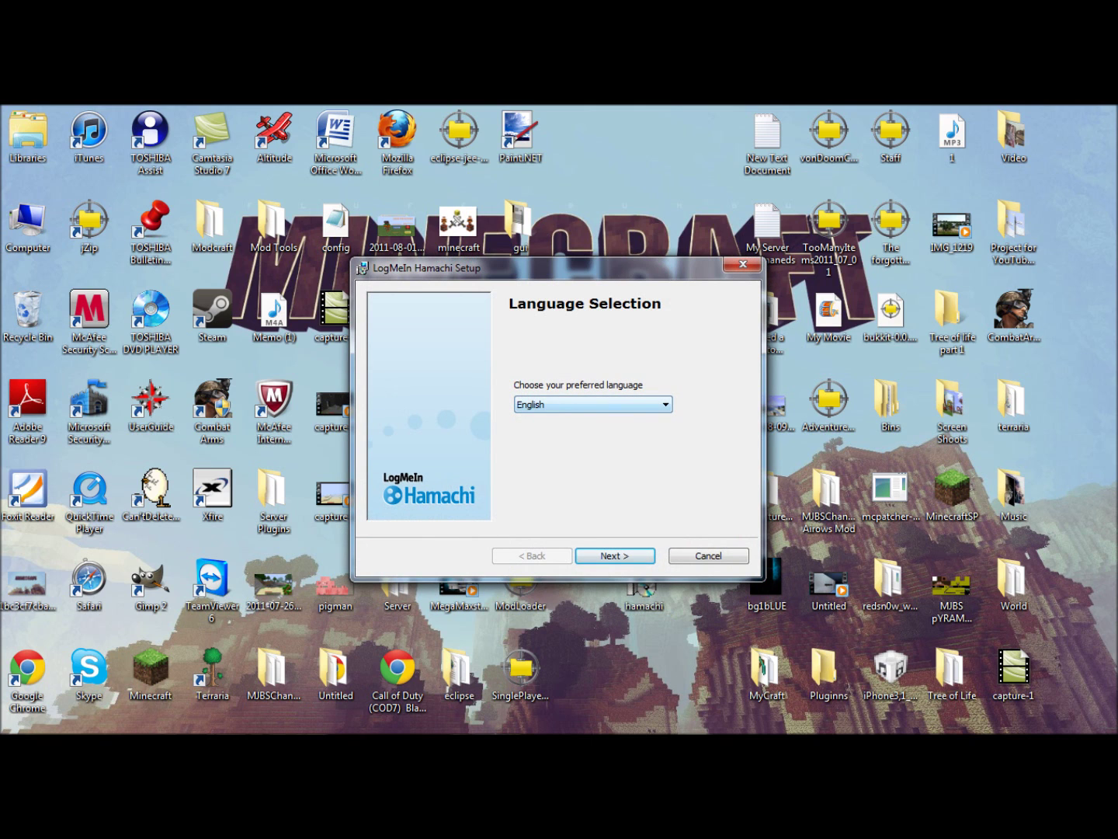
key("Return")
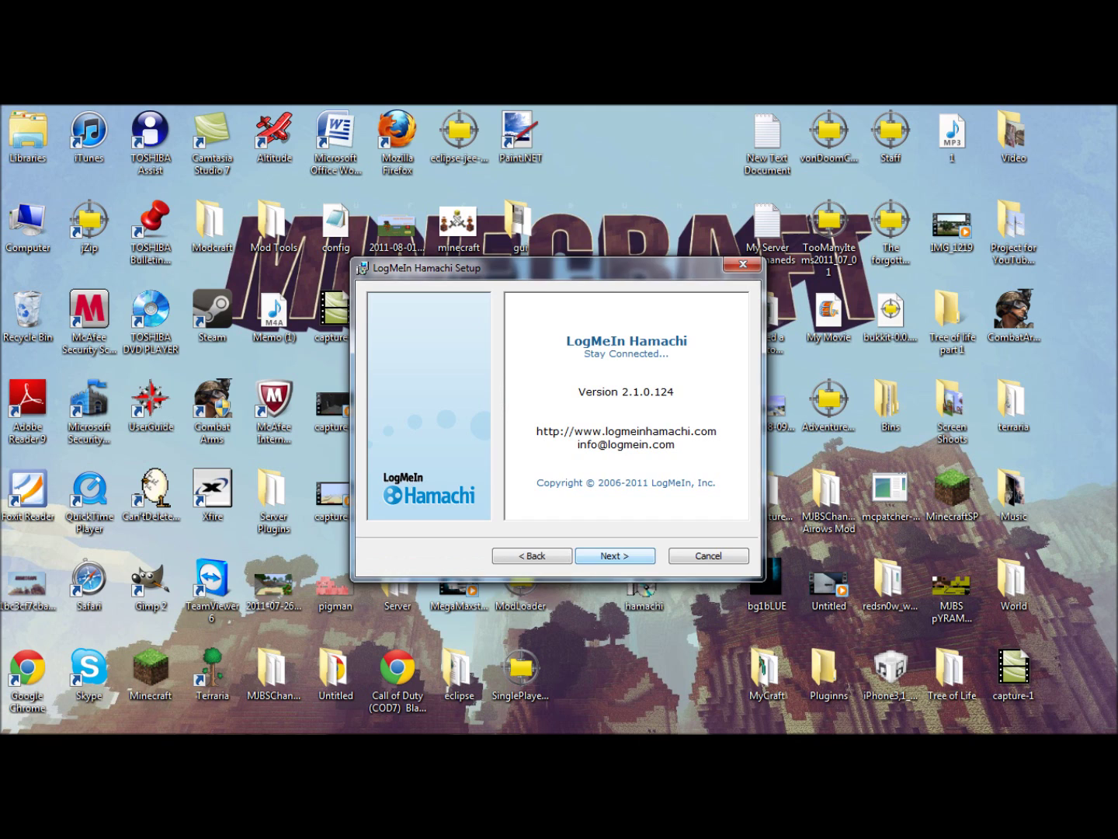
key("Return")
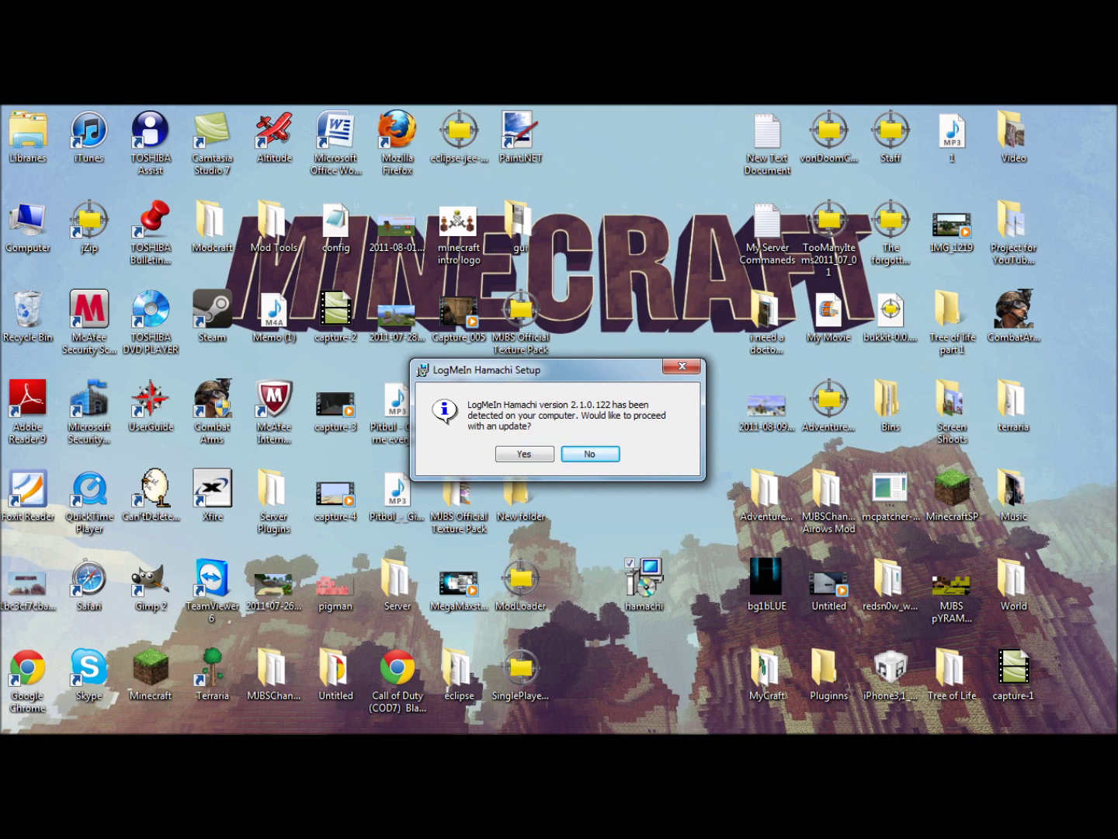
key("Left")
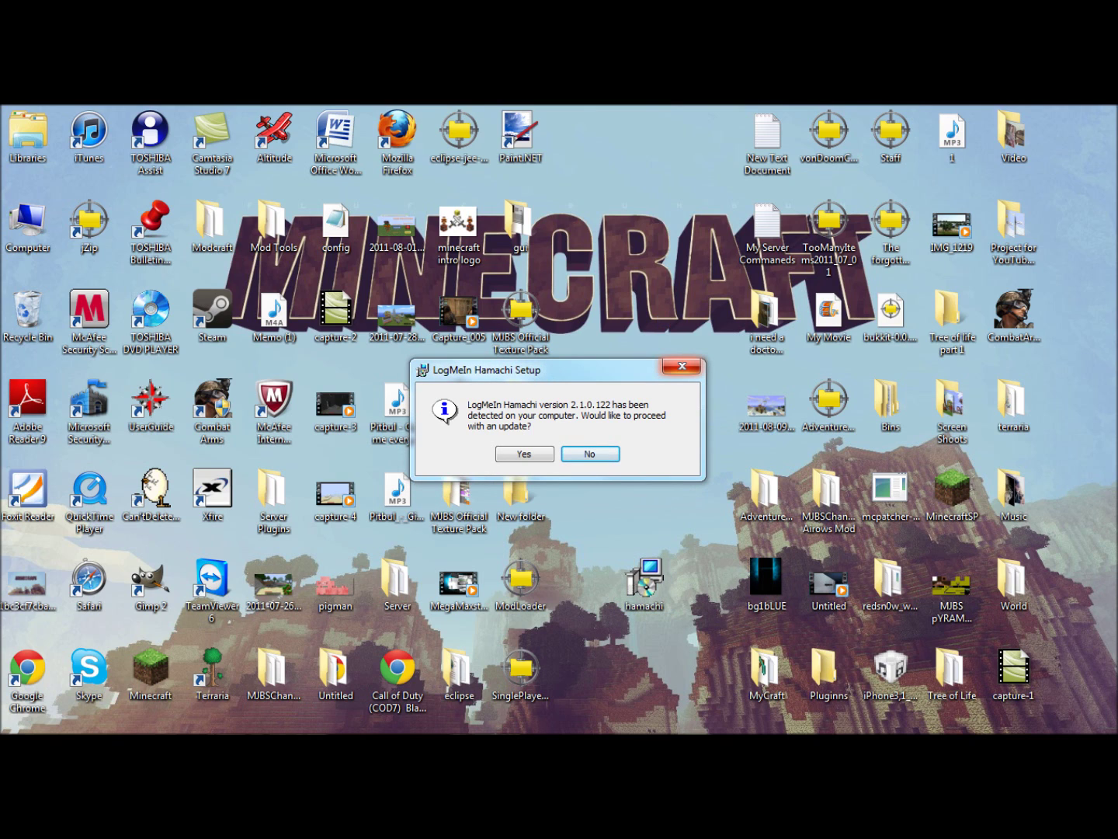
left_click(682, 367)
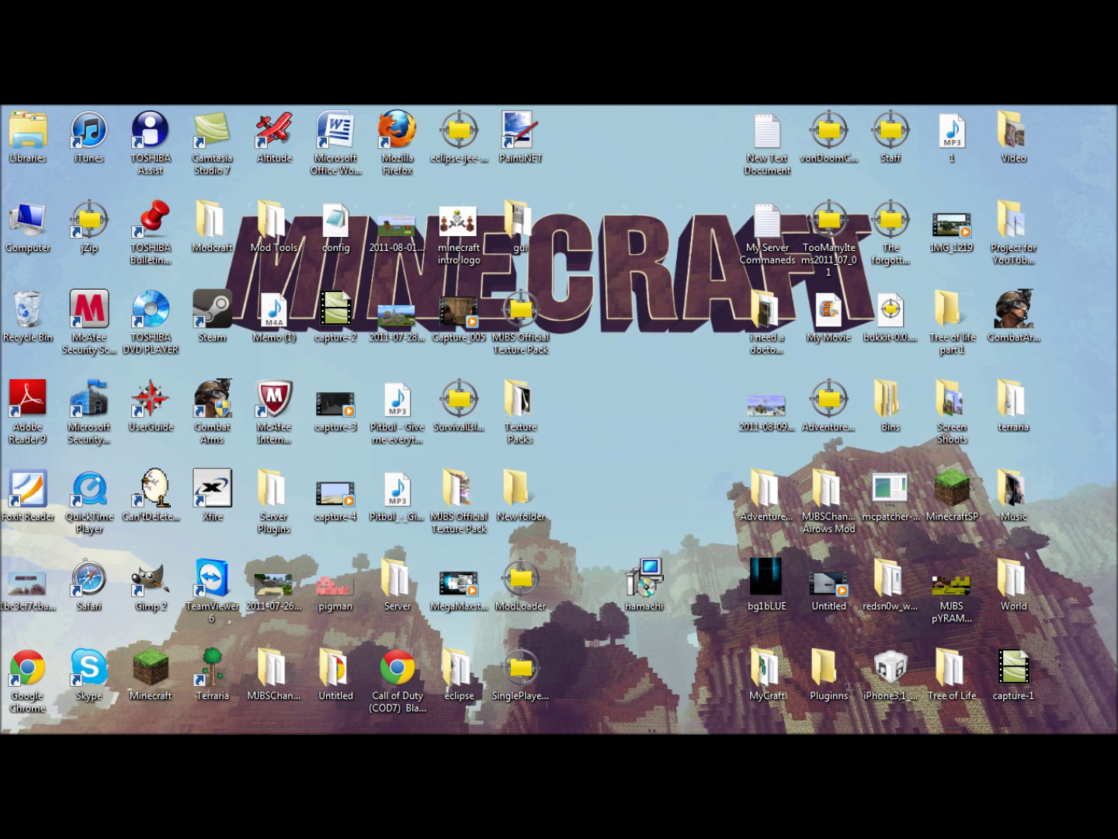
Move the hamachi icon to the desktop's top row and launch LogMeIn Hamachi from the Start menu.
left_click_drag(644, 578, 579, 143)
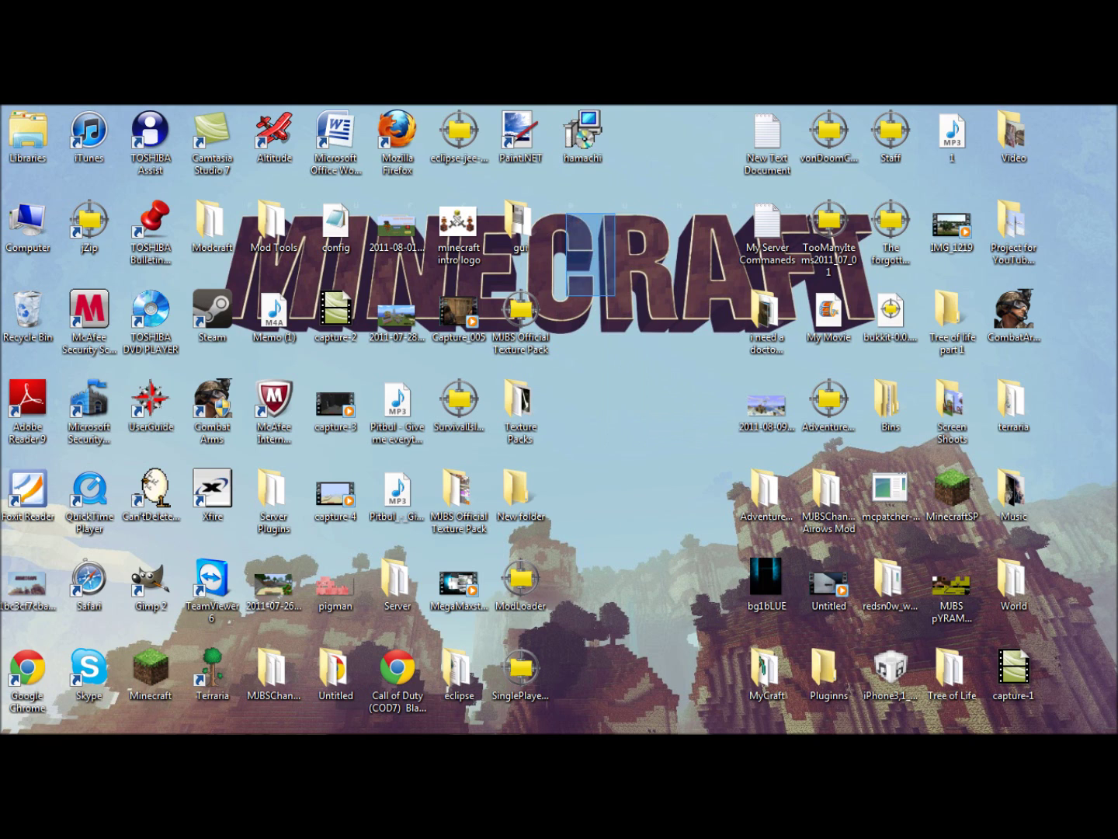
left_click_drag(589, 198, 680, 363)
left_click_drag(583, 132, 644, 132)
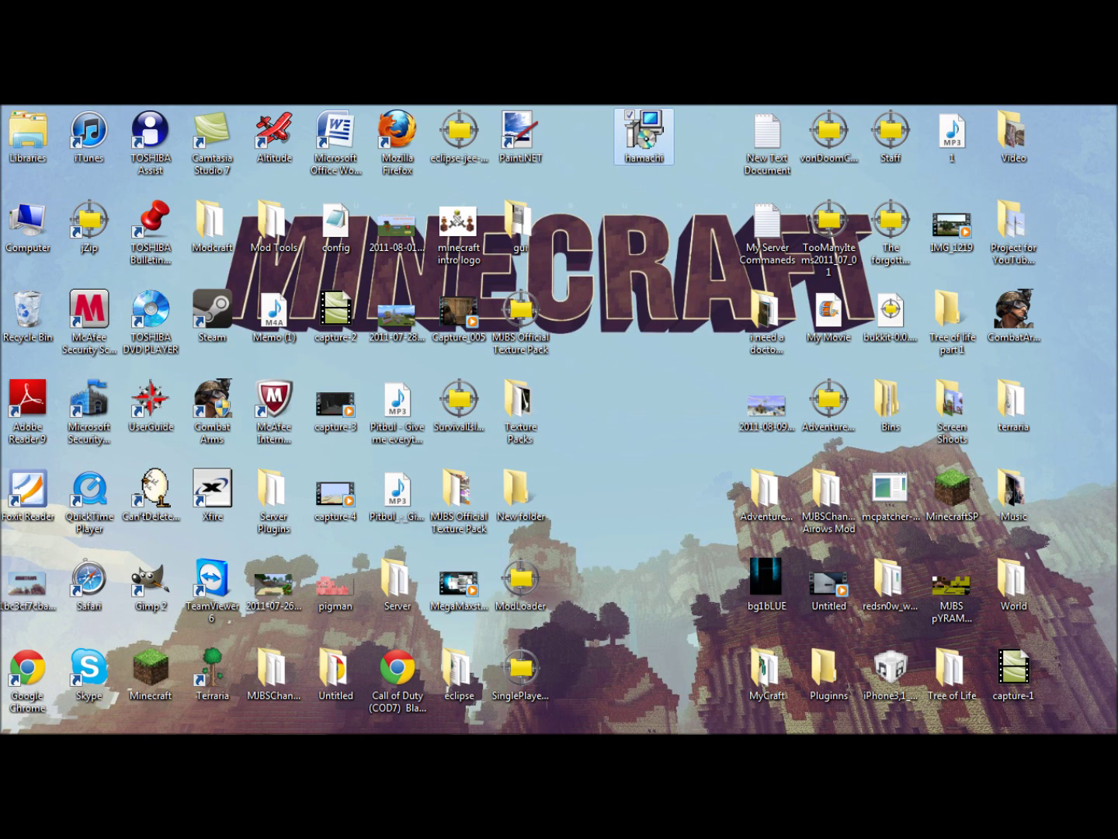
left_click(1095, 128)
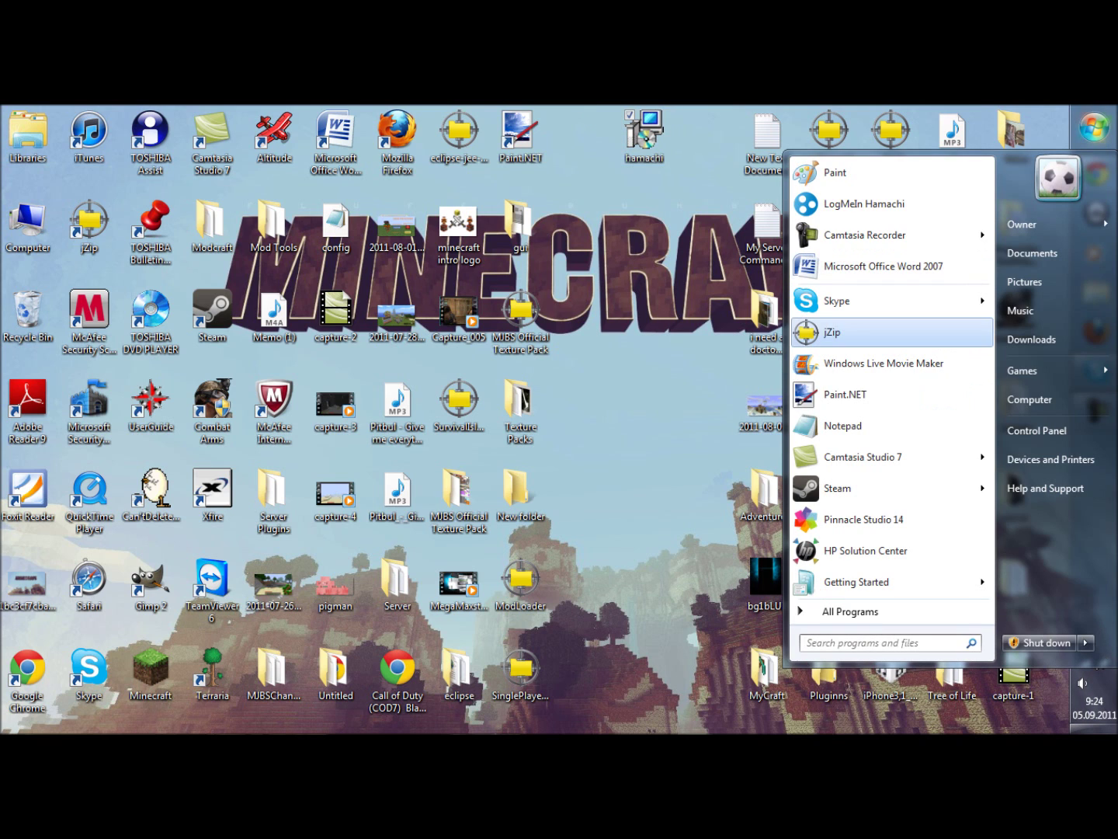
left_click(863, 203)
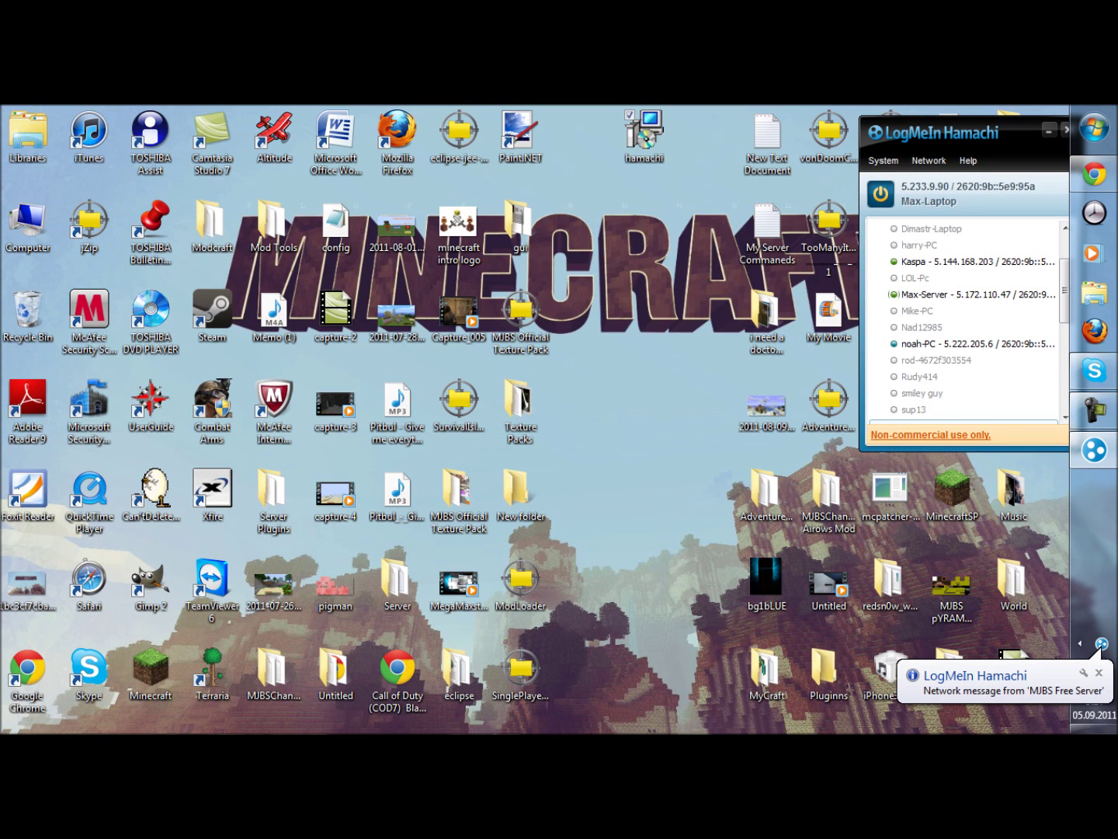
Dismiss the network notification and reposition the Hamachi window on the right.
left_click(1099, 673)
left_click_drag(955, 133, 552, 161)
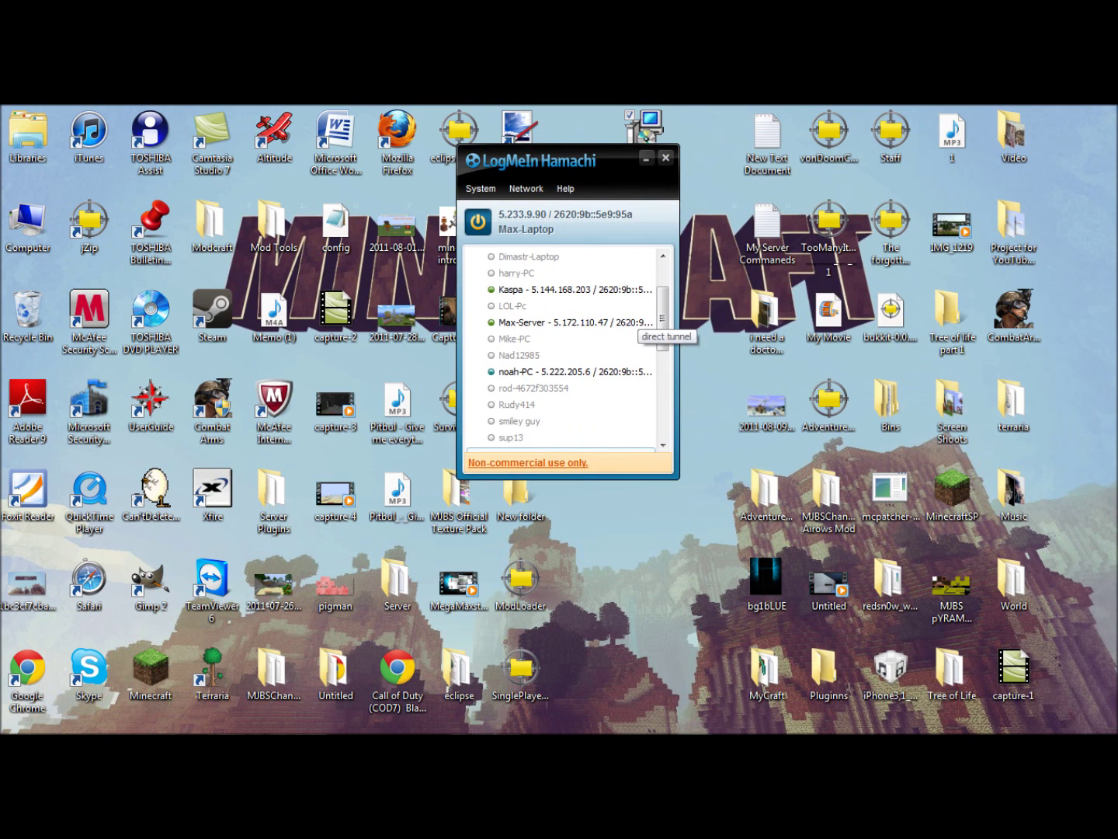
scroll(567, 349, "up", 3)
scroll(567, 349, "down", 10)
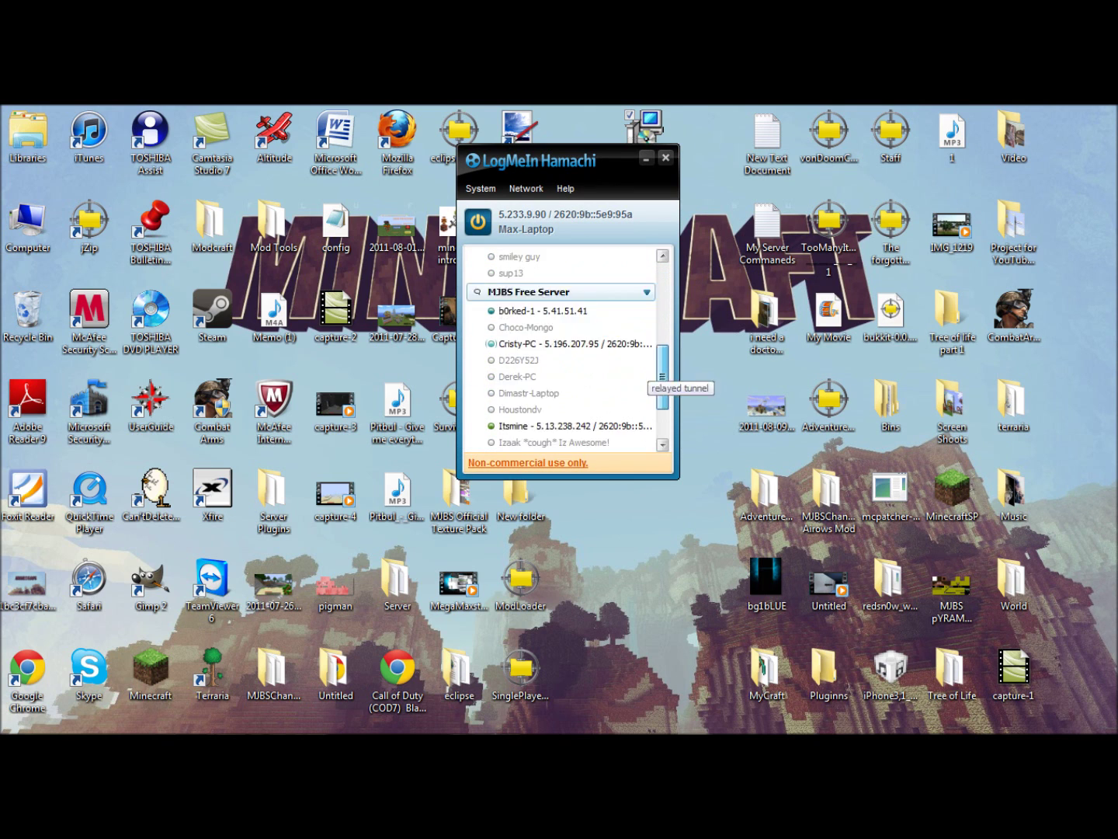
scroll(567, 350, "up", 10)
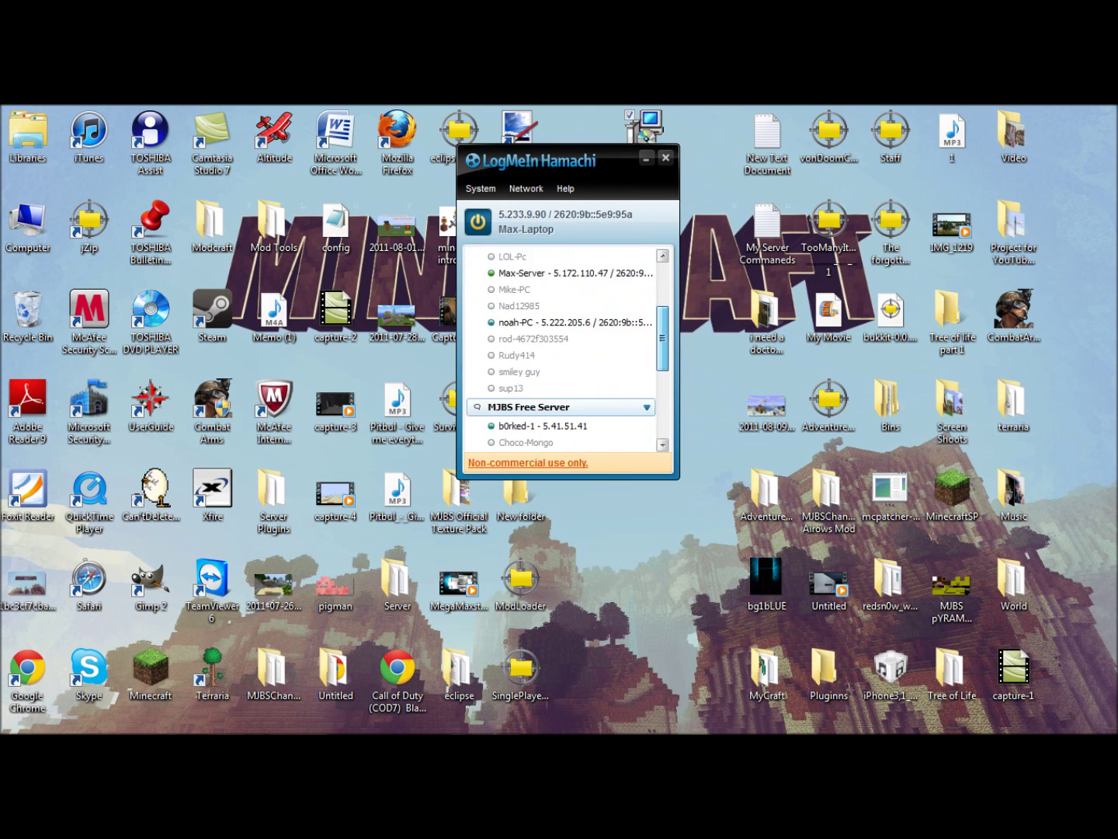
left_click_drag(559, 161, 929, 163)
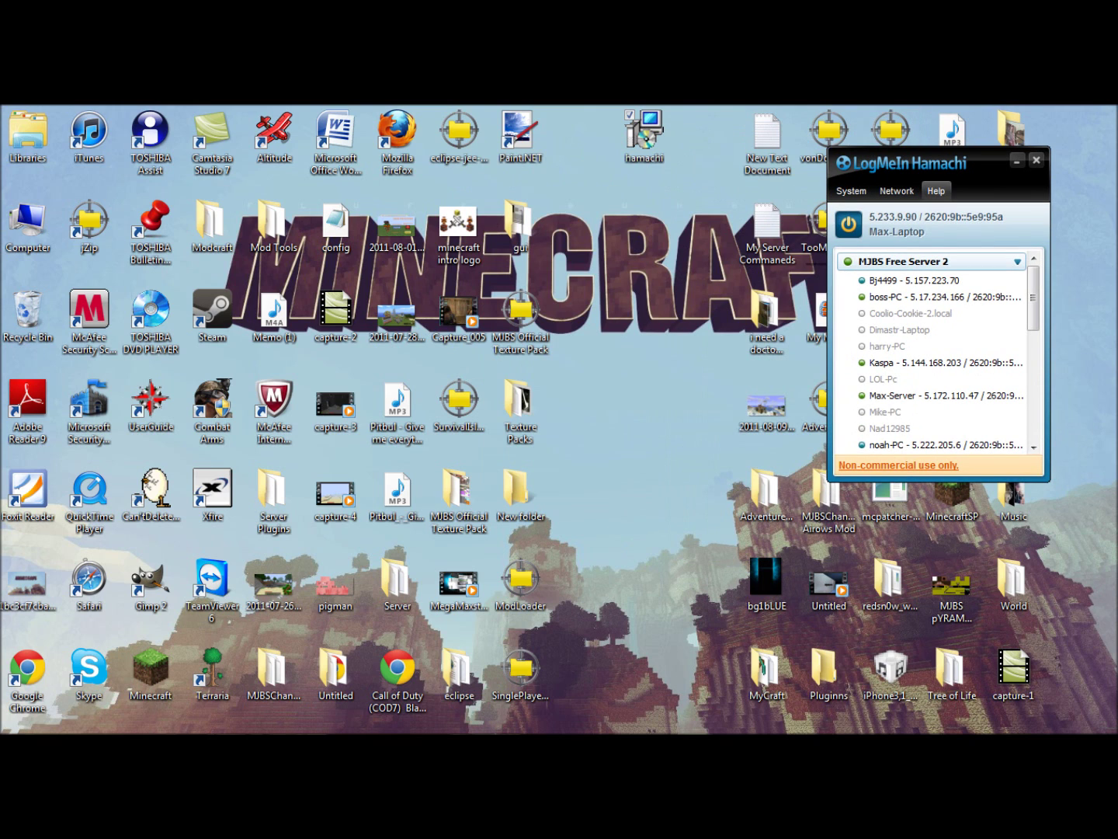
Check for updates and accept upgrading Hamachi from 2.1.0.122 to 2.1.0.124.
left_click(936, 190)
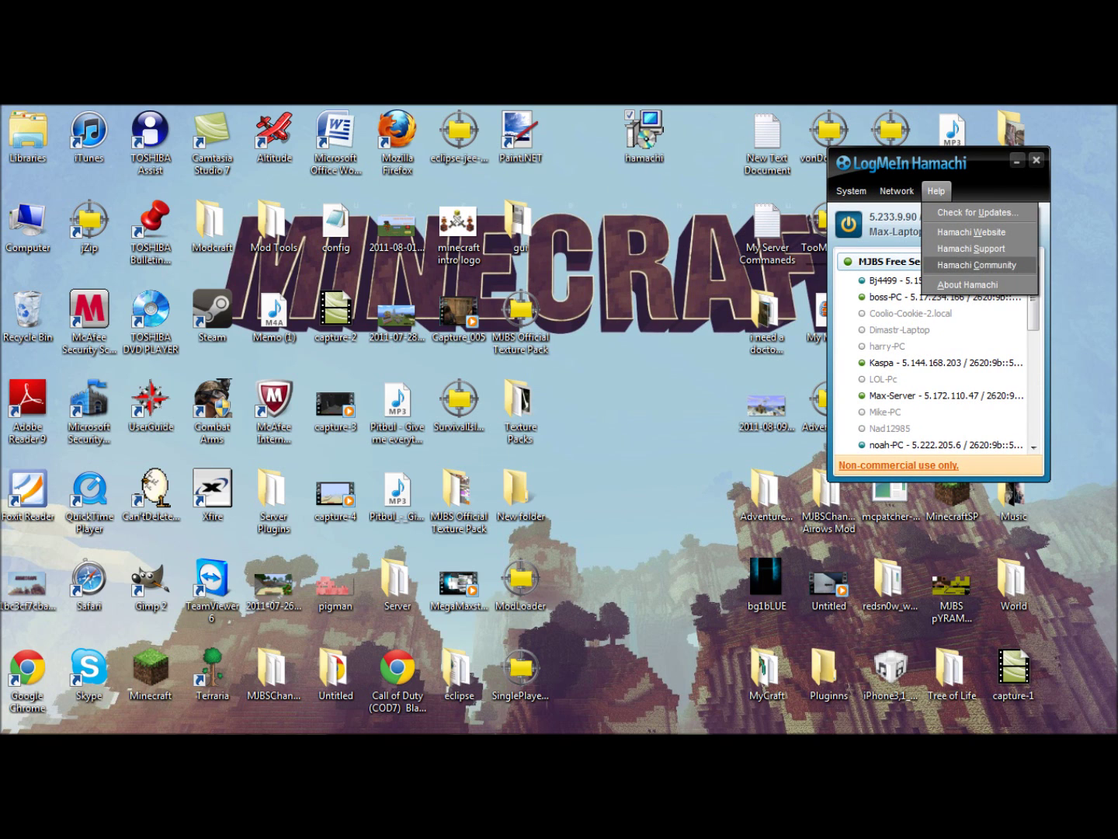
left_click(978, 212)
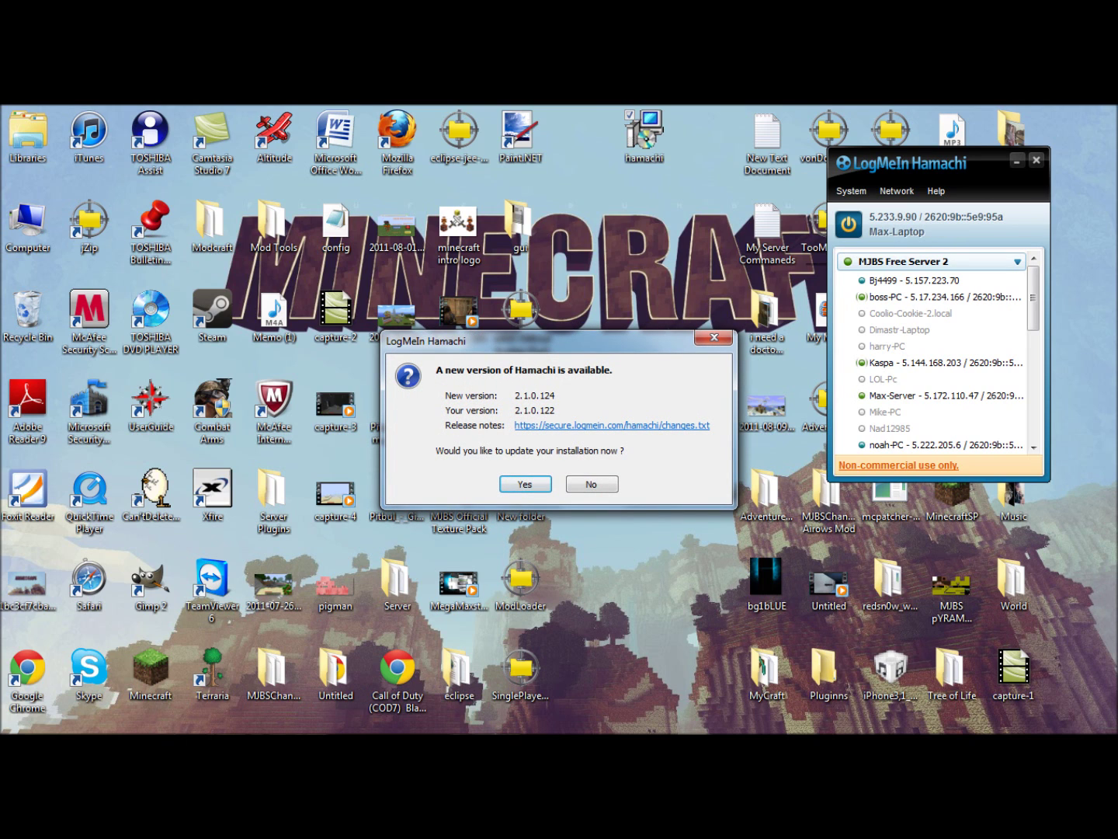
key("Return")
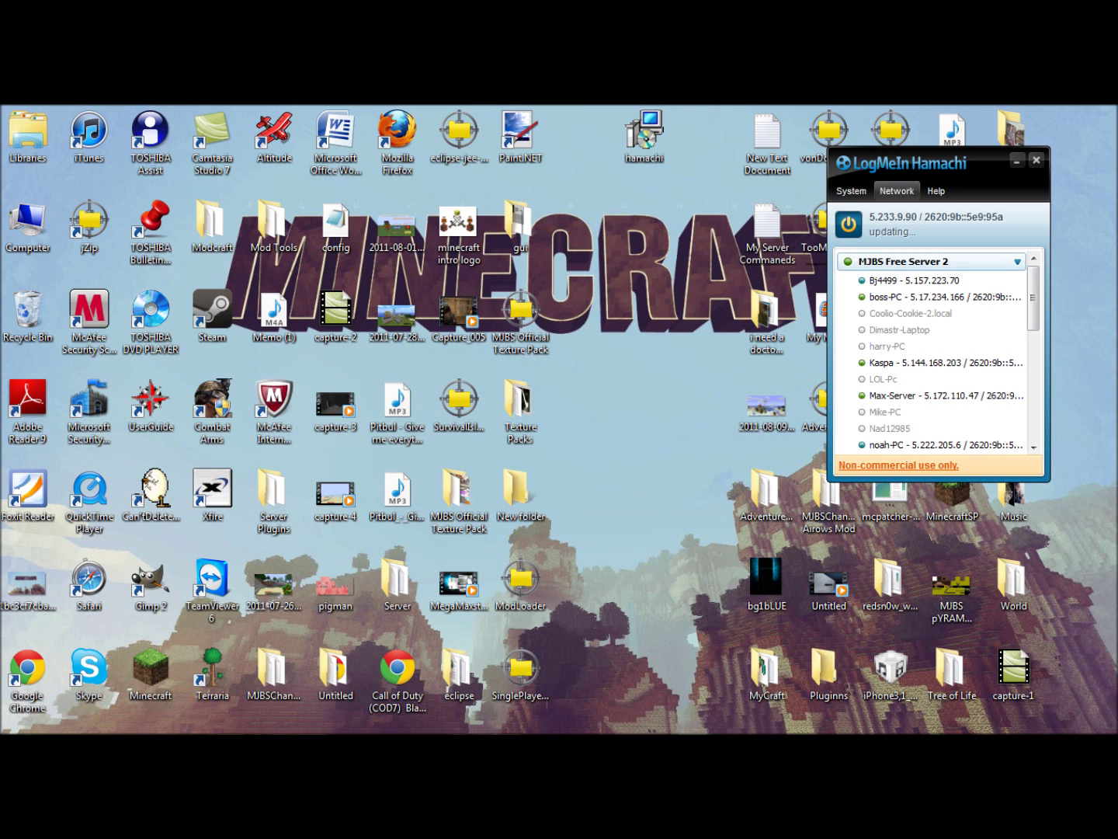
left_click_drag(932, 165, 880, 191)
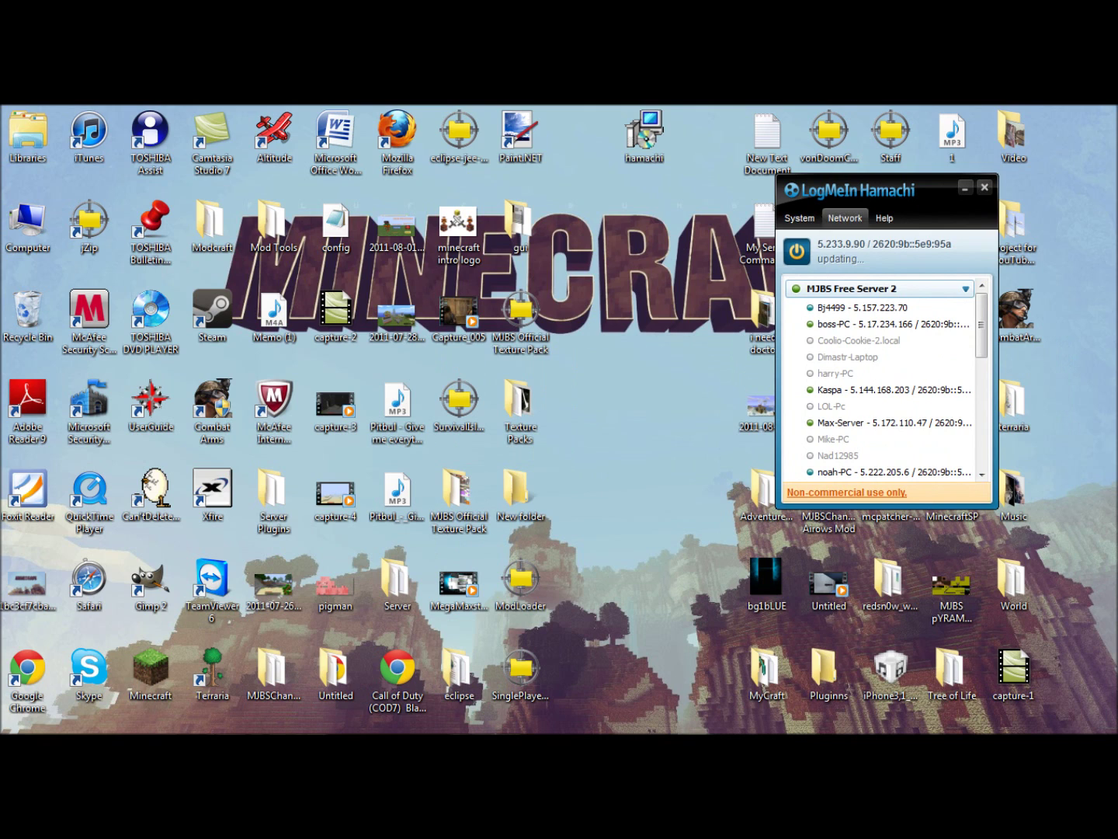
Browse the Network menu toward joining a network while Hamachi restarts after updating.
left_click(844, 219)
mouse_move(799, 218)
mouse_move(845, 218)
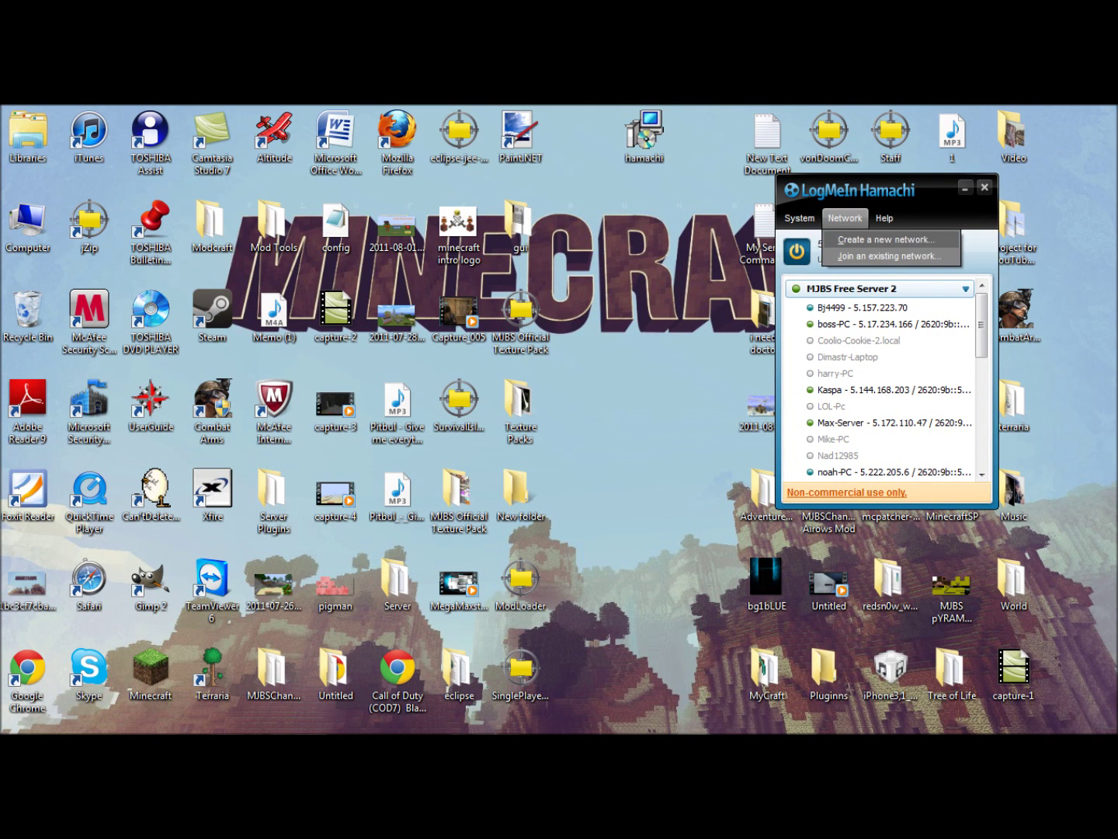
key("j")
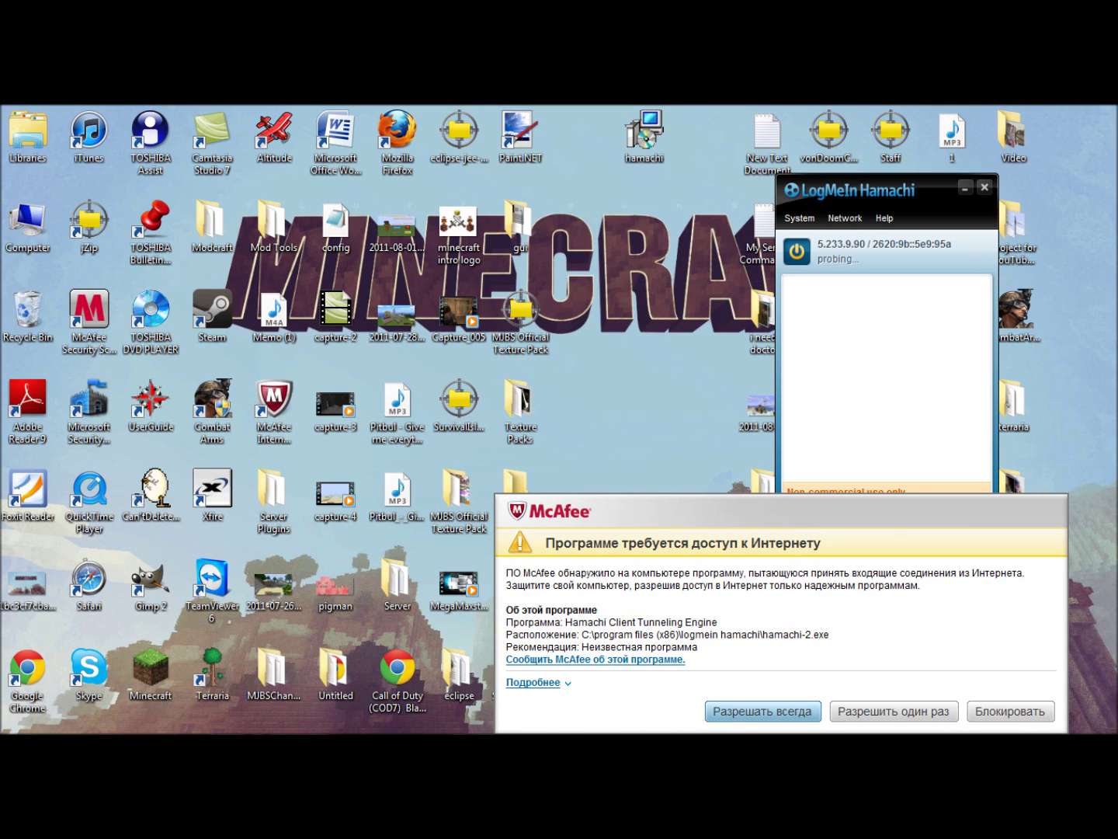
Always allow Hamachi internet access in McAfee and move the reconnected window to the right.
left_click(763, 711)
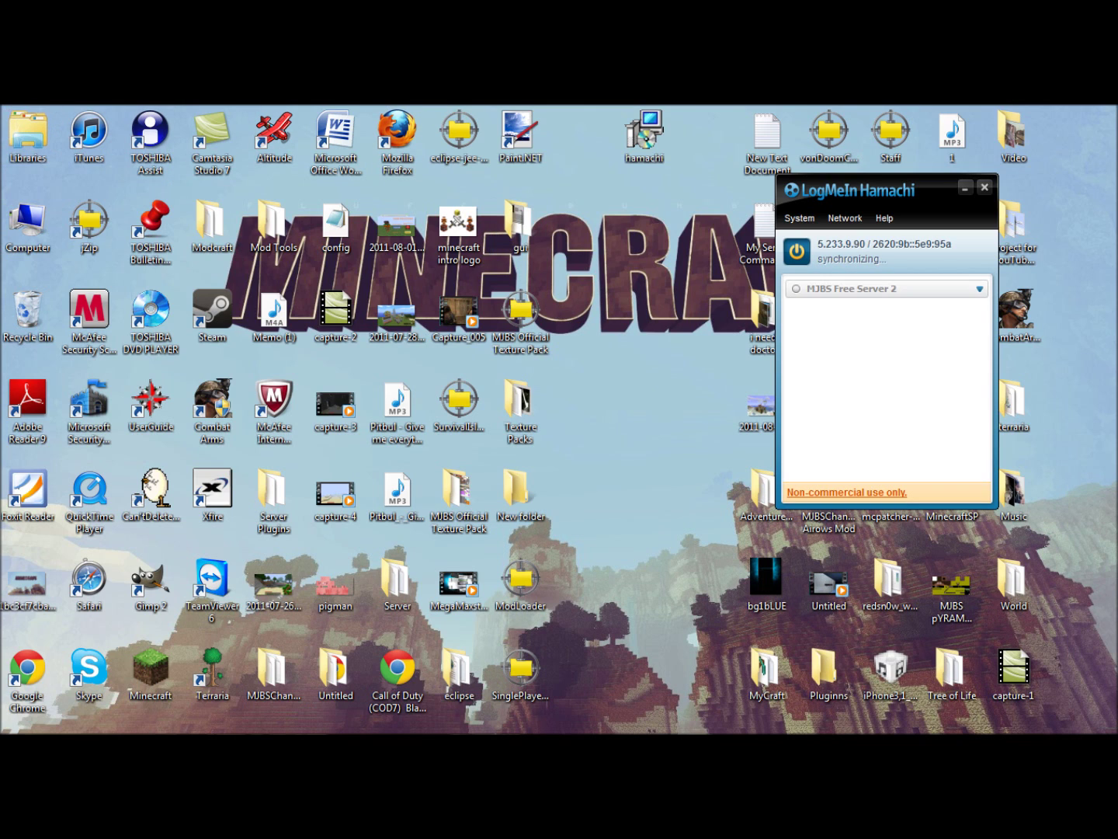
left_click_drag(707, 425, 645, 411)
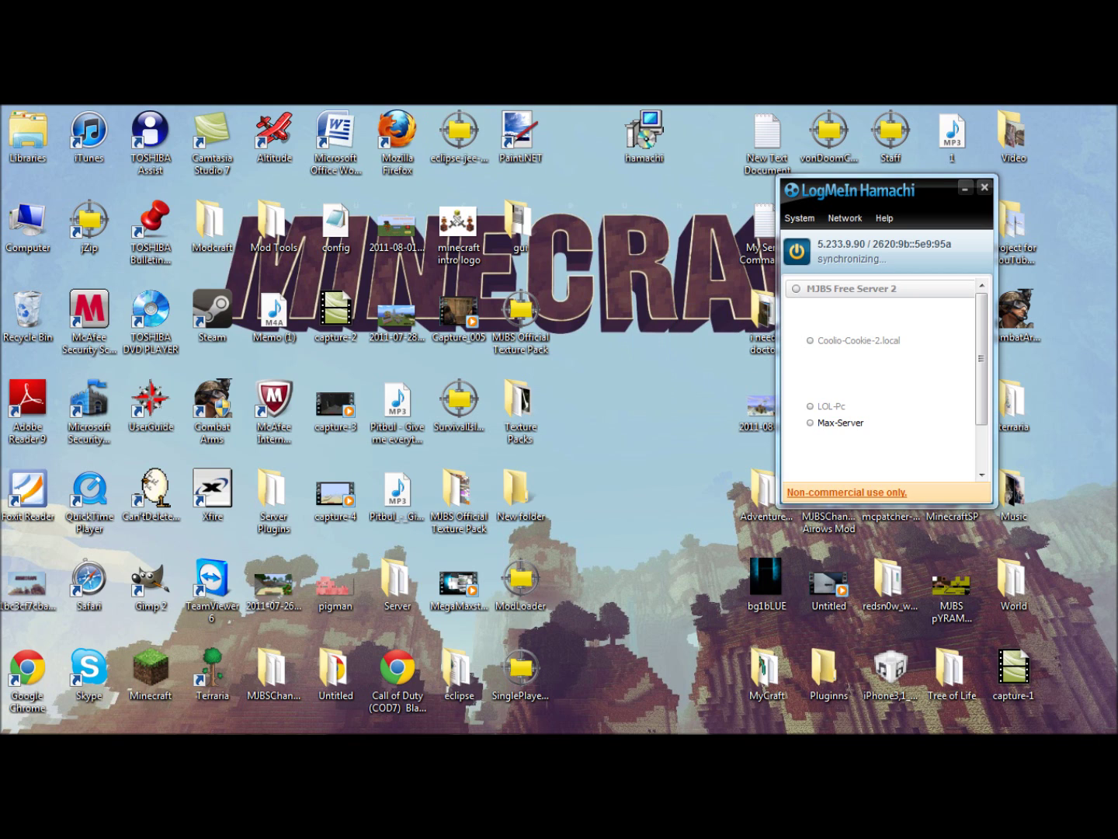
left_click_drag(617, 215, 699, 391)
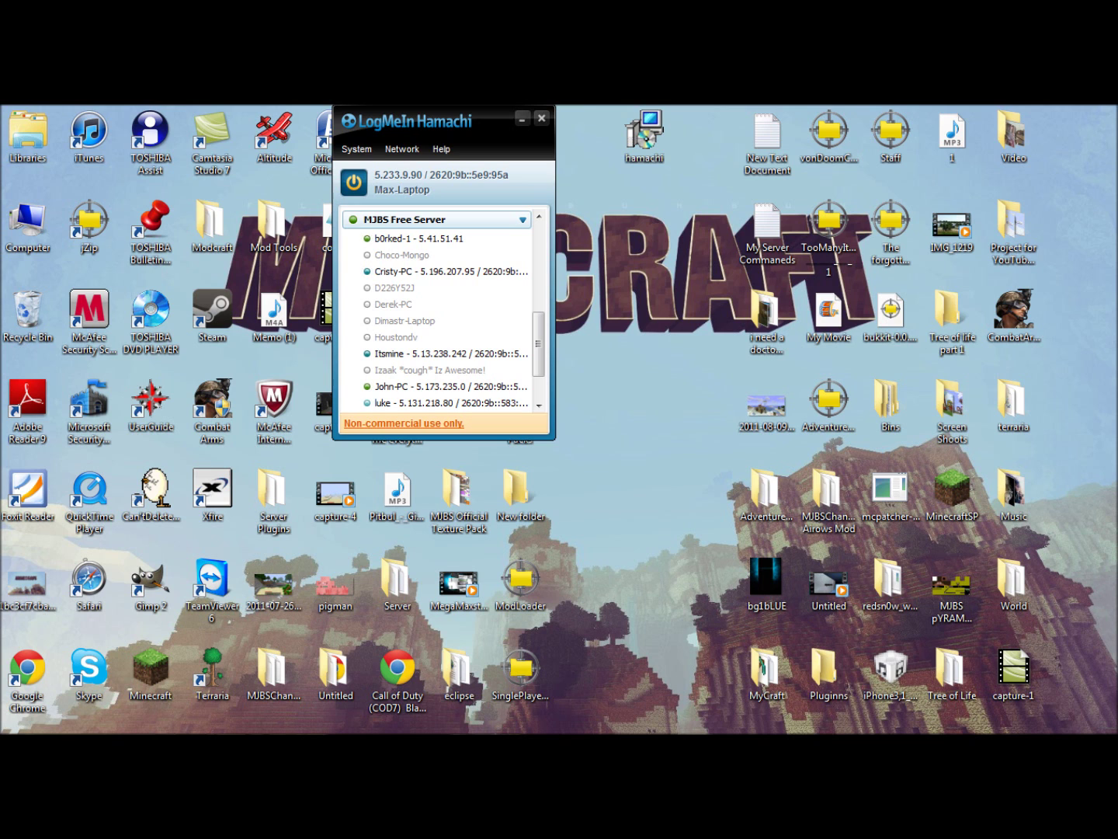
left_click_drag(434, 121, 789, 153)
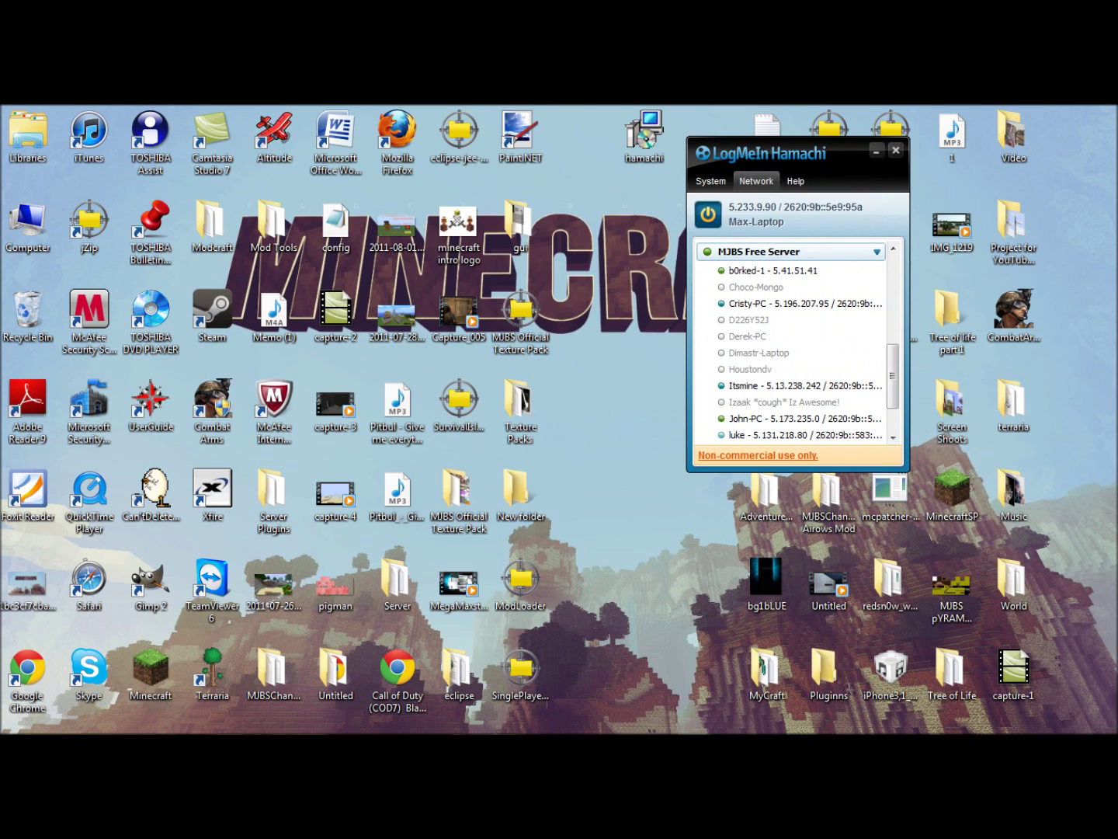
Try creating a new network with ID 12345 and a password.
left_click(757, 181)
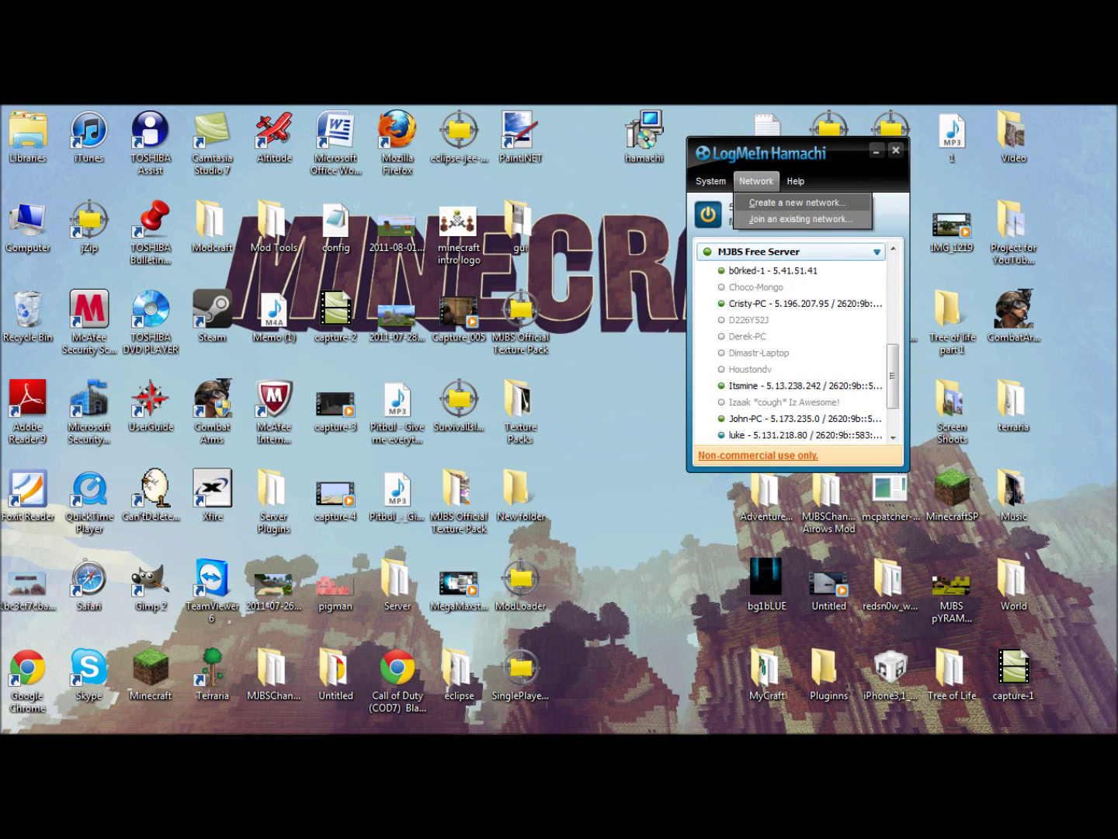
left_click(797, 202)
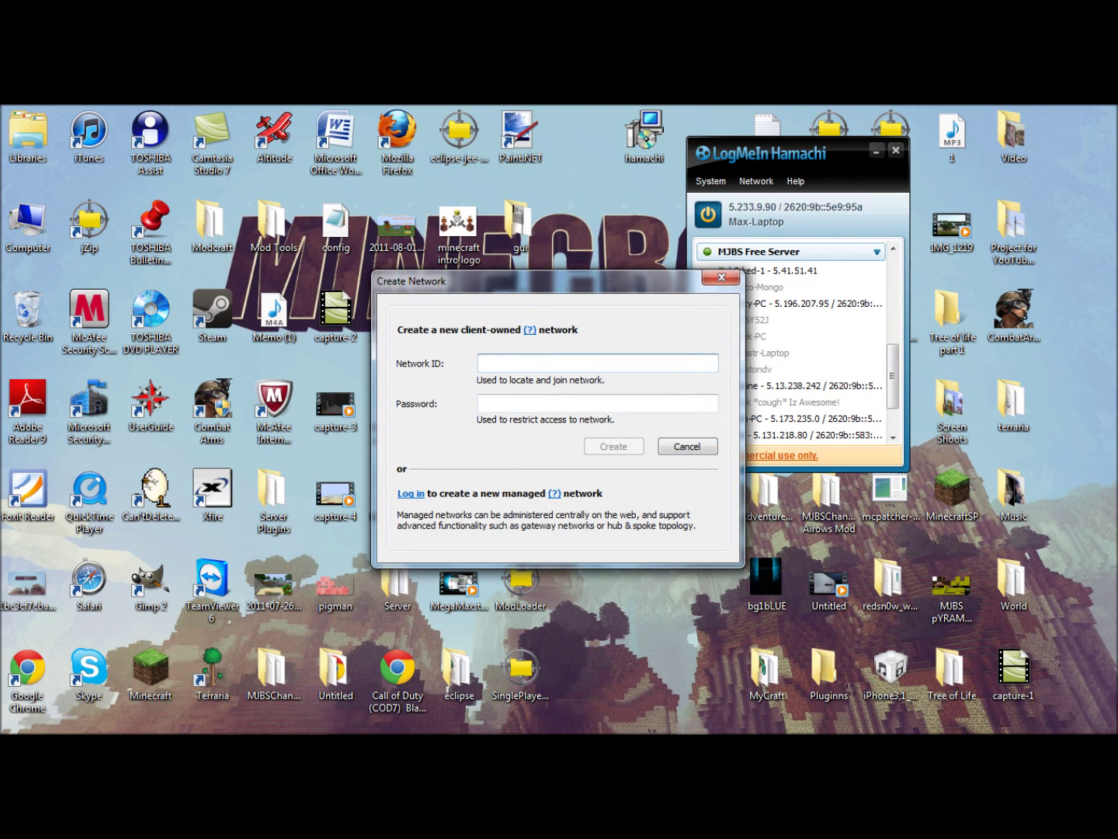
type("12345")
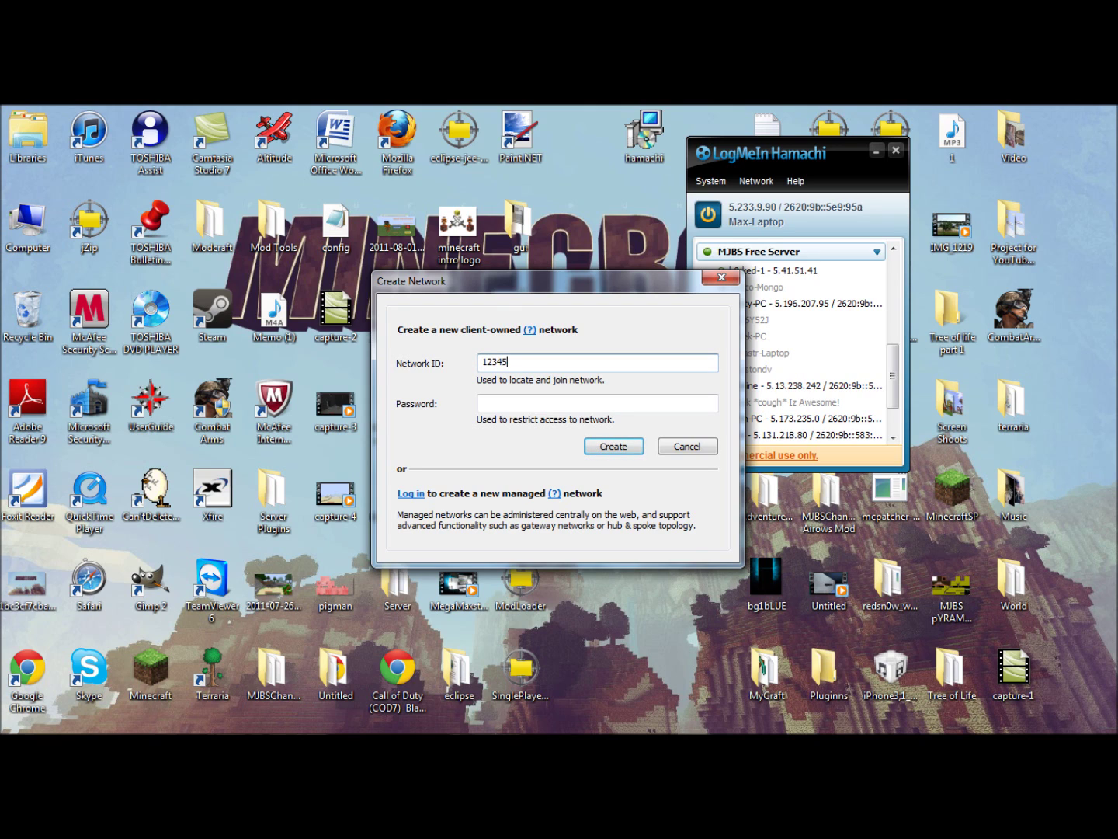
key("Tab")
type("12345")
left_click(613, 445)
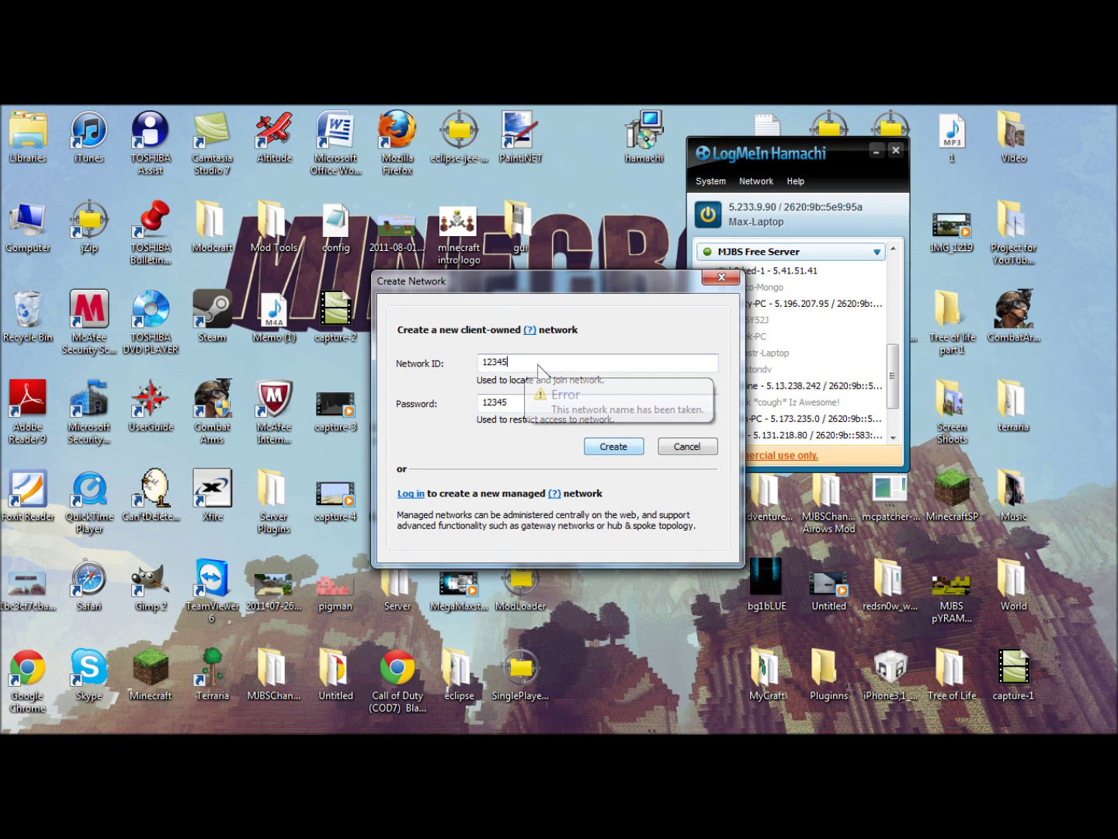
Replace the taken ID with MJBS Channel Test Network, set a new password, and create it.
double_click(537, 363)
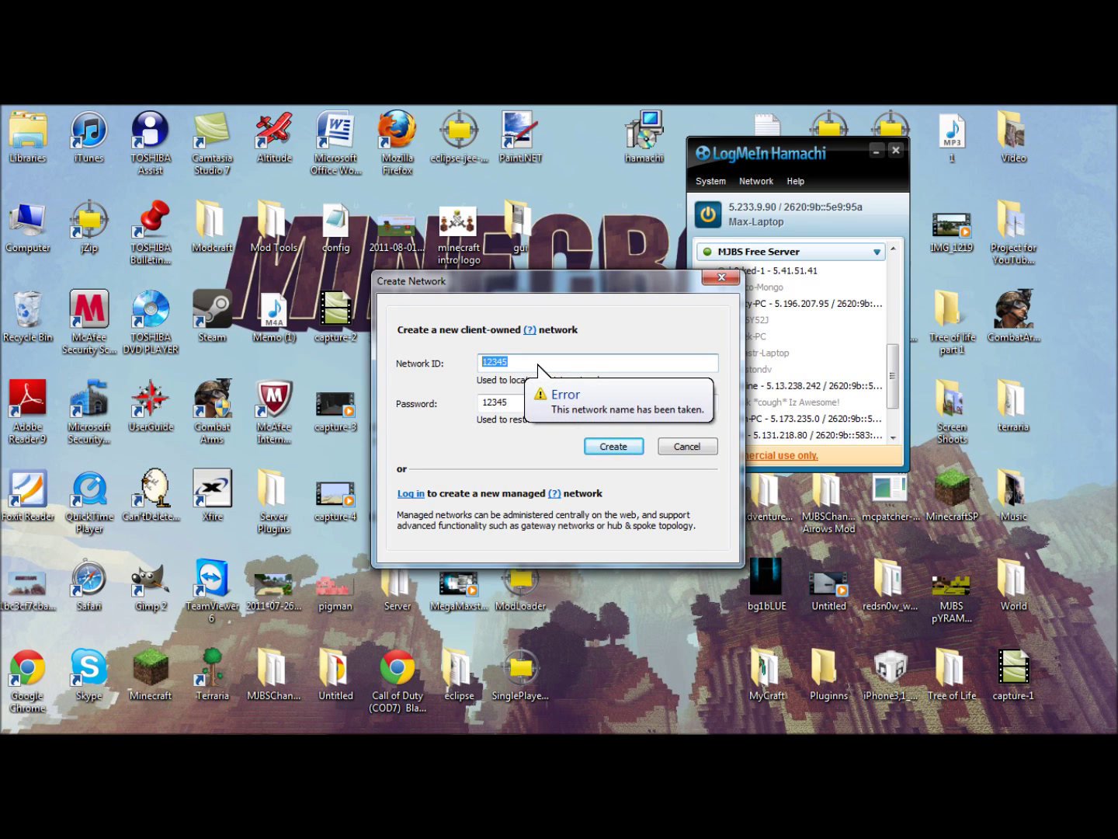
key("BackSpace")
key("Tab")
key("BackSpace")
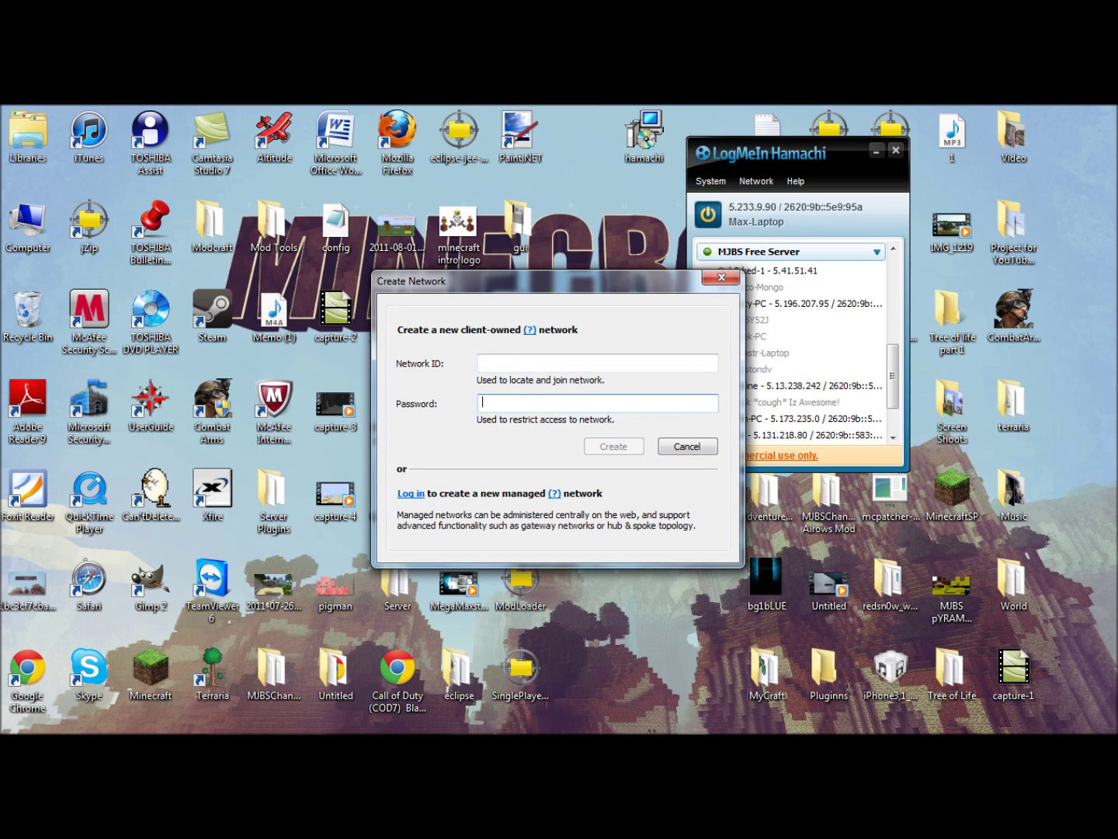
key("shift+Tab")
type("MJBS CHnna")
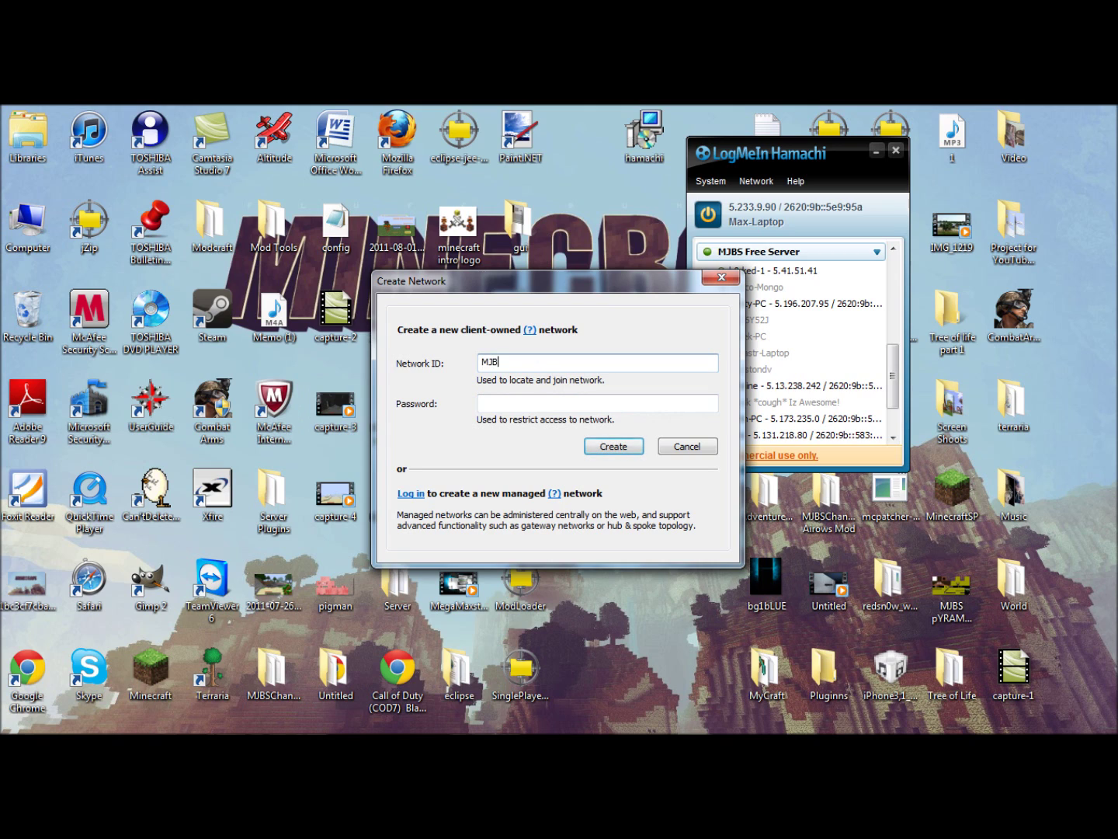
key("BackSpace")
key("BackSpace")
key("BackSpace")
key("BackSpace")
type("hannel Test Network")
key("Tab")
type("1234")
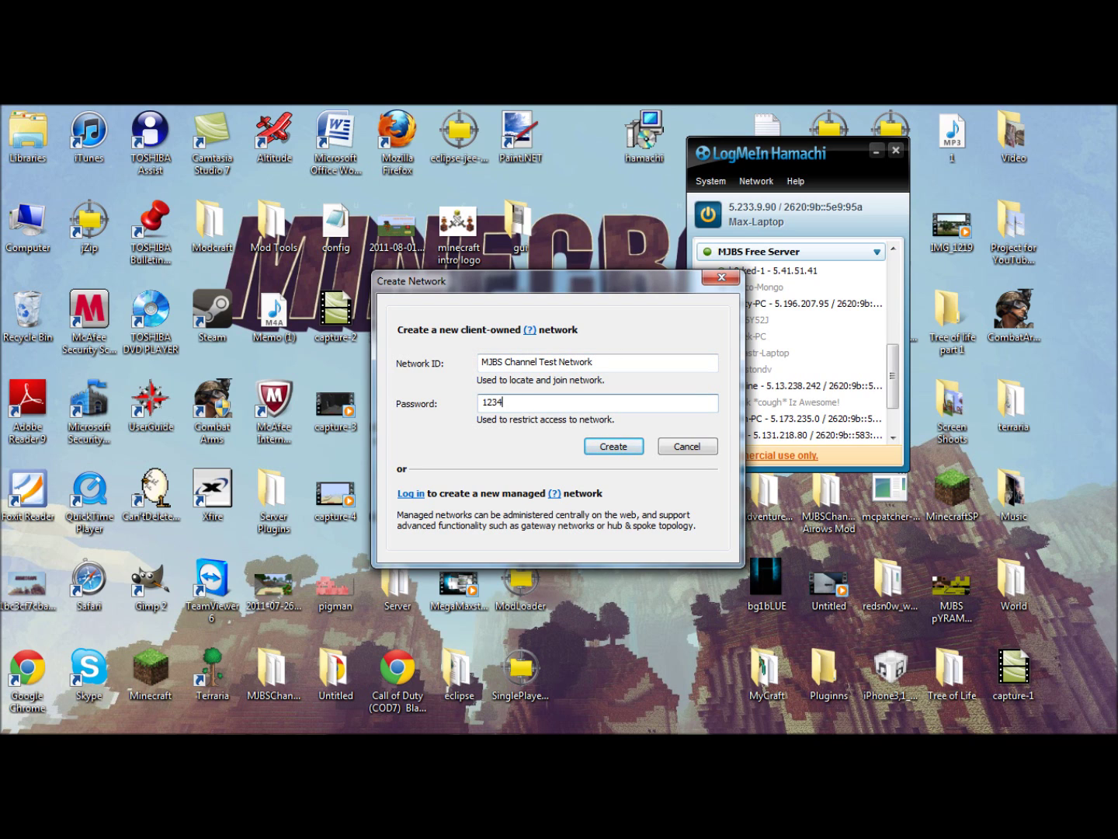
key("Return")
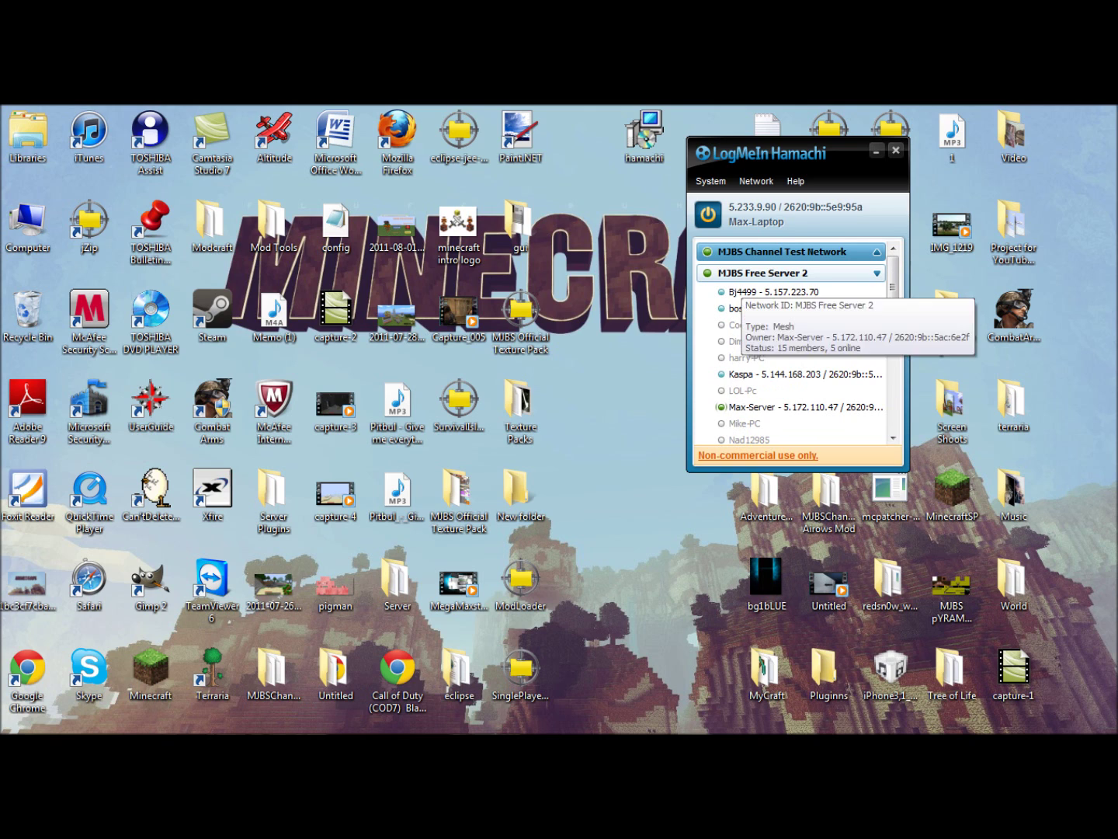
Delete the MJBS Channel Test Network, confirming both prompts, then begin joining an existing network.
right_click(834, 250)
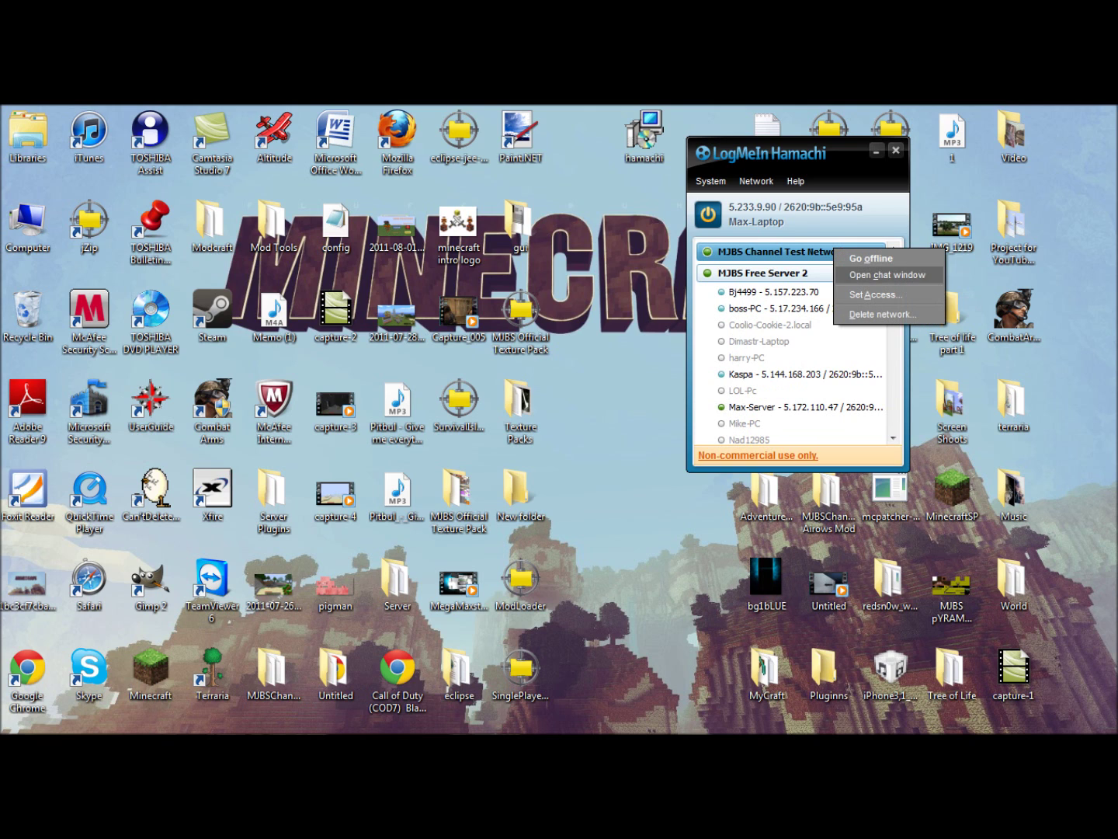
left_click(882, 313)
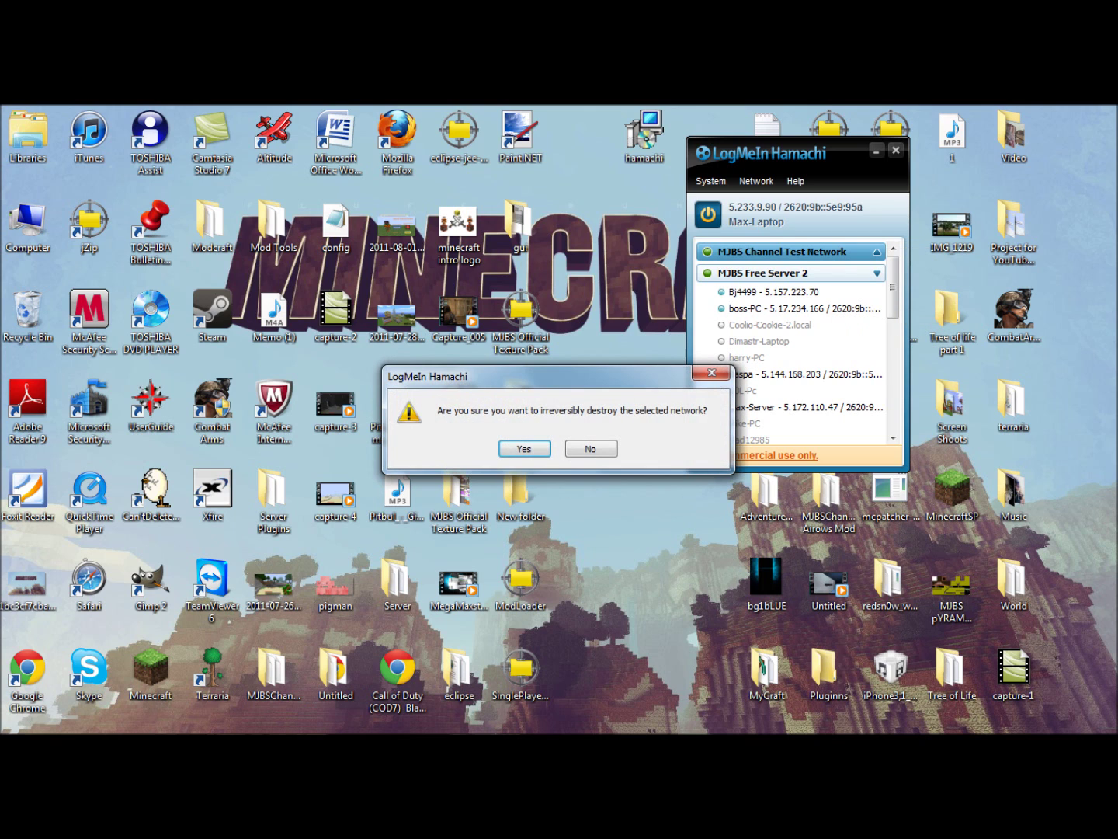
left_click(524, 449)
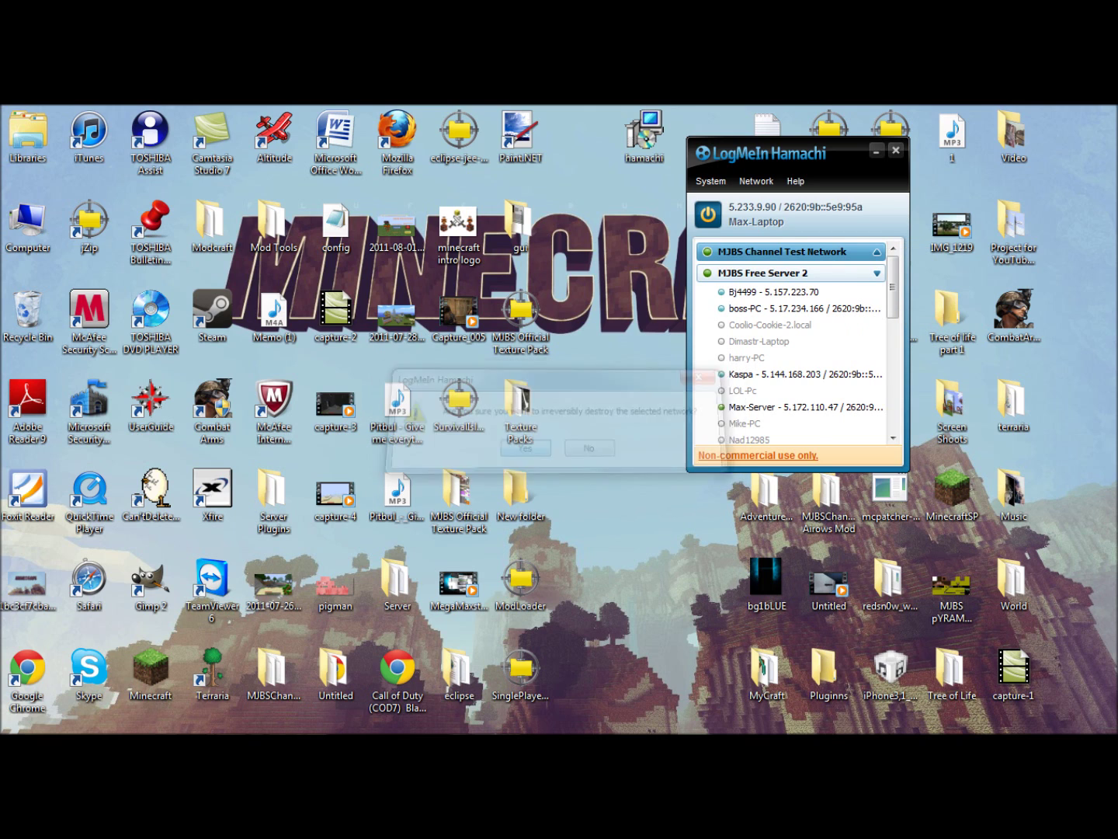
left_click(756, 181)
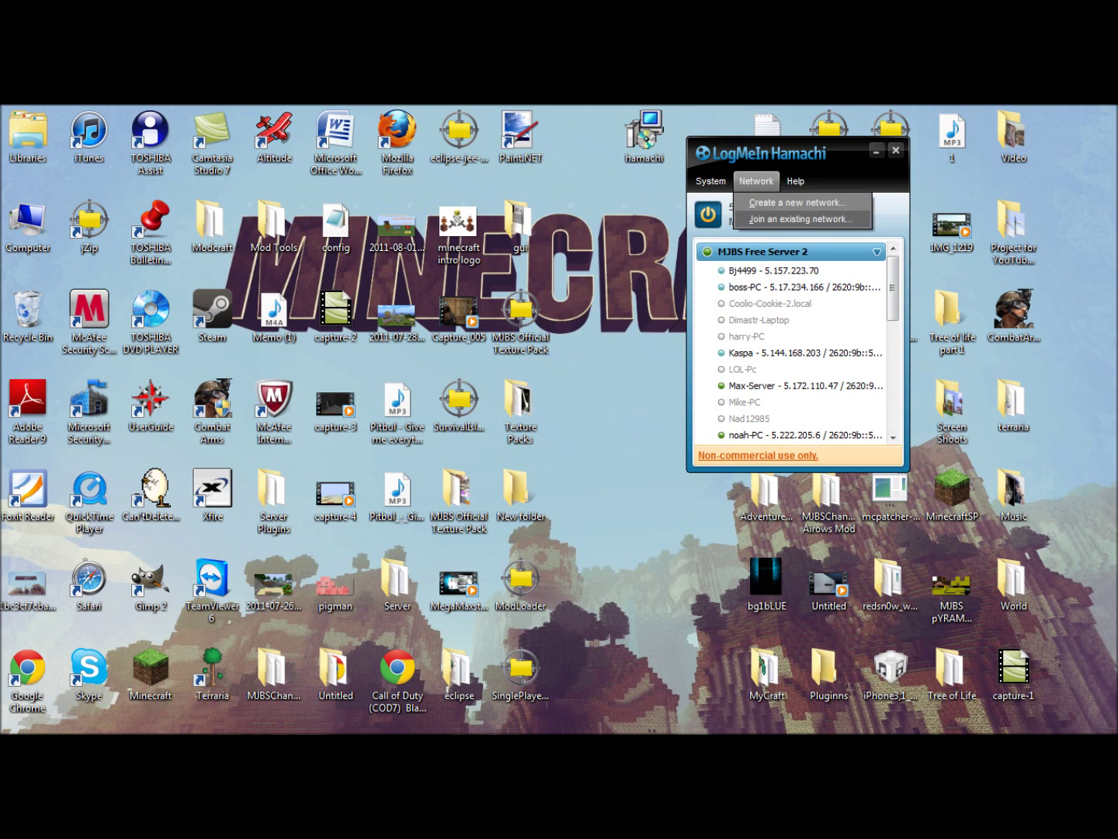
left_click(801, 219)
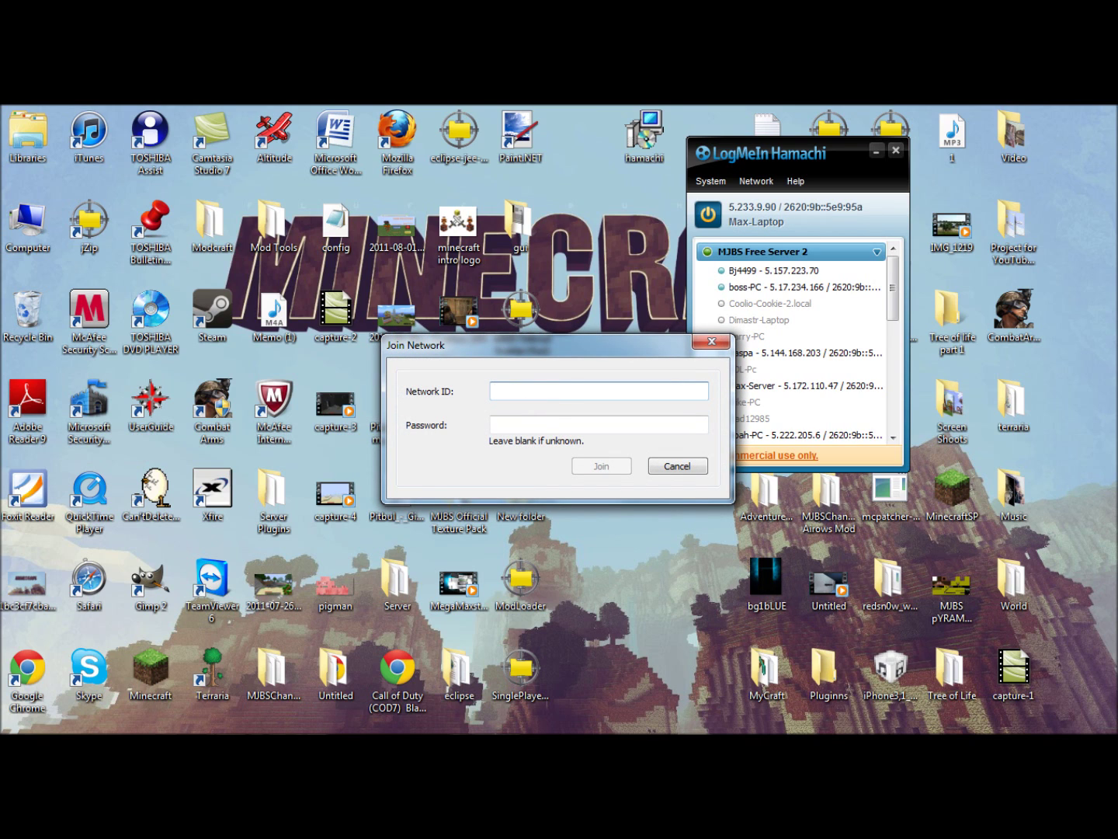
Join network ID 'MJBS Free Server 4' with its network password and scroll to its members.
type("MJ")
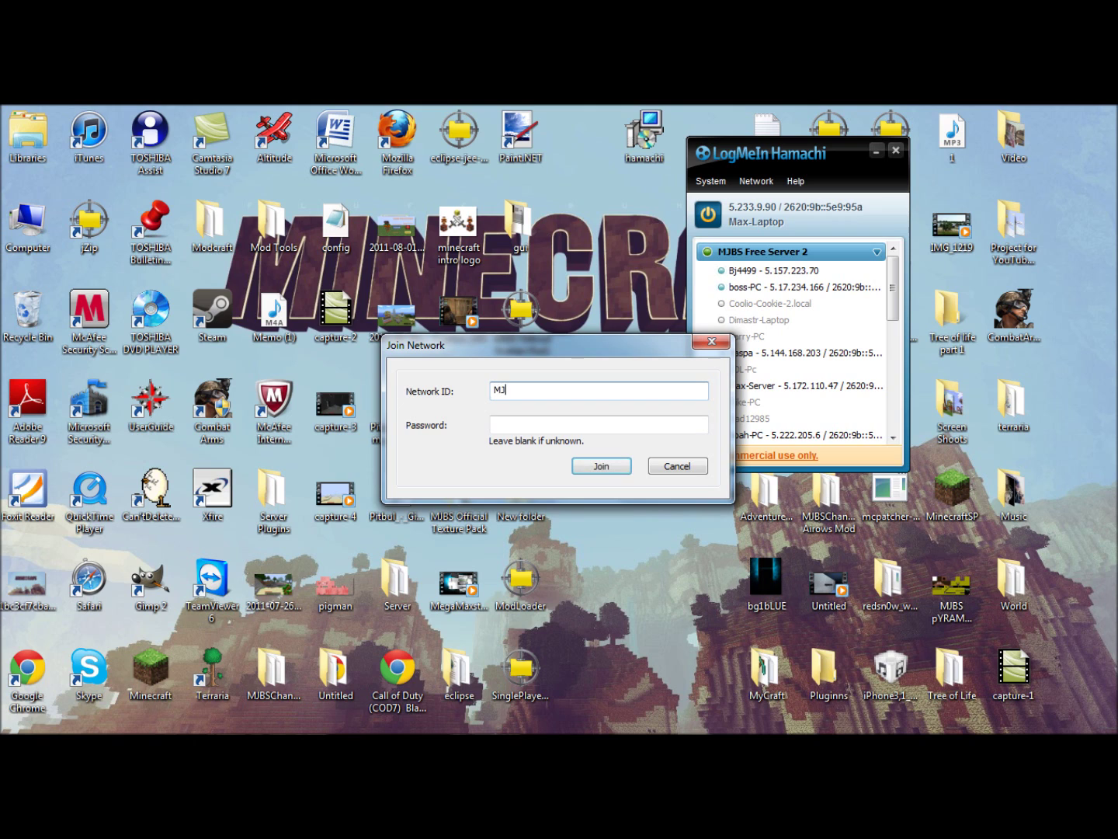
type("BS Channe")
key("BackSpace")
key("BackSpace")
key("BackSpace")
key("BackSpace")
key("BackSpace")
key("BackSpace")
key("BackSpace")
type("Free Server 4")
key("Tab")
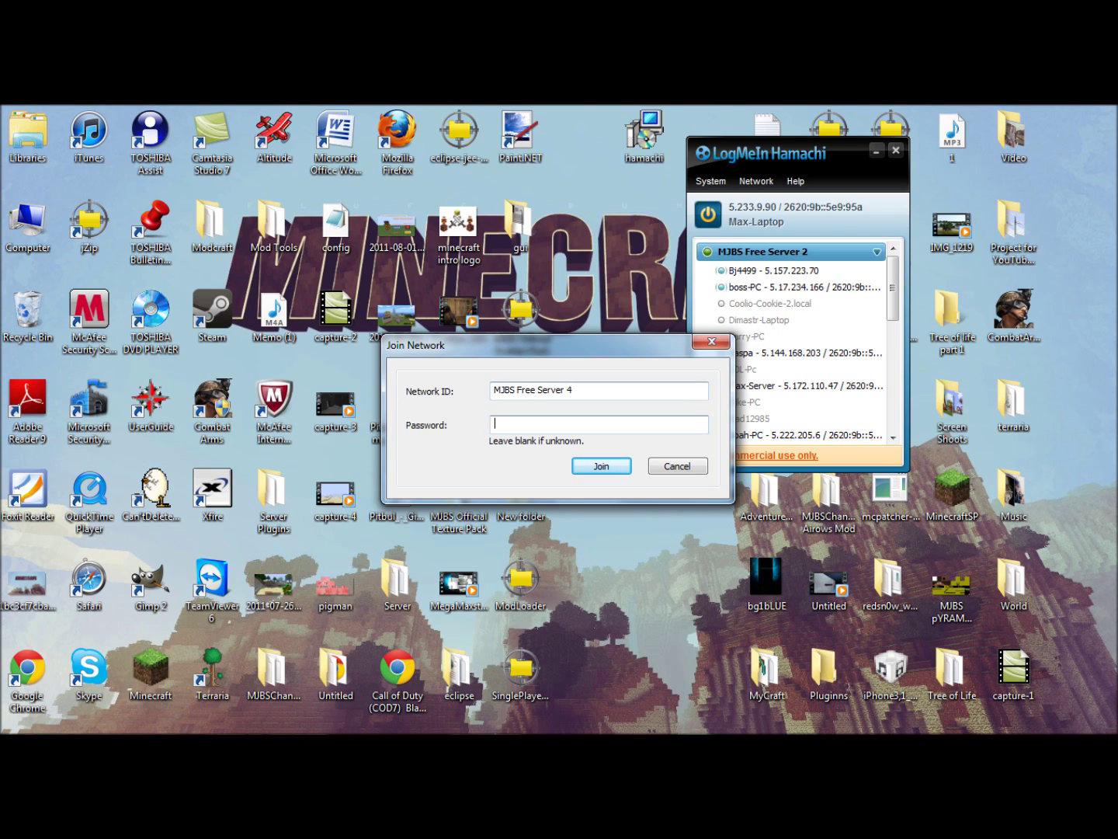
type("****")
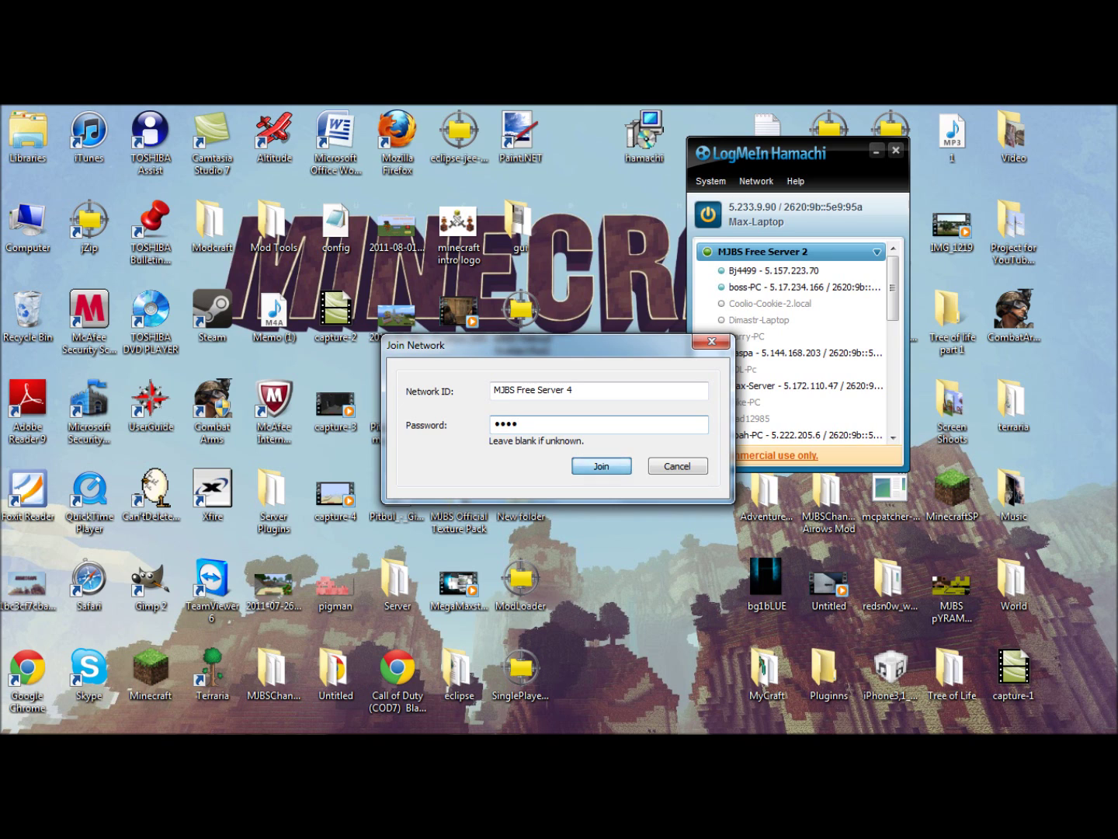
key("Return")
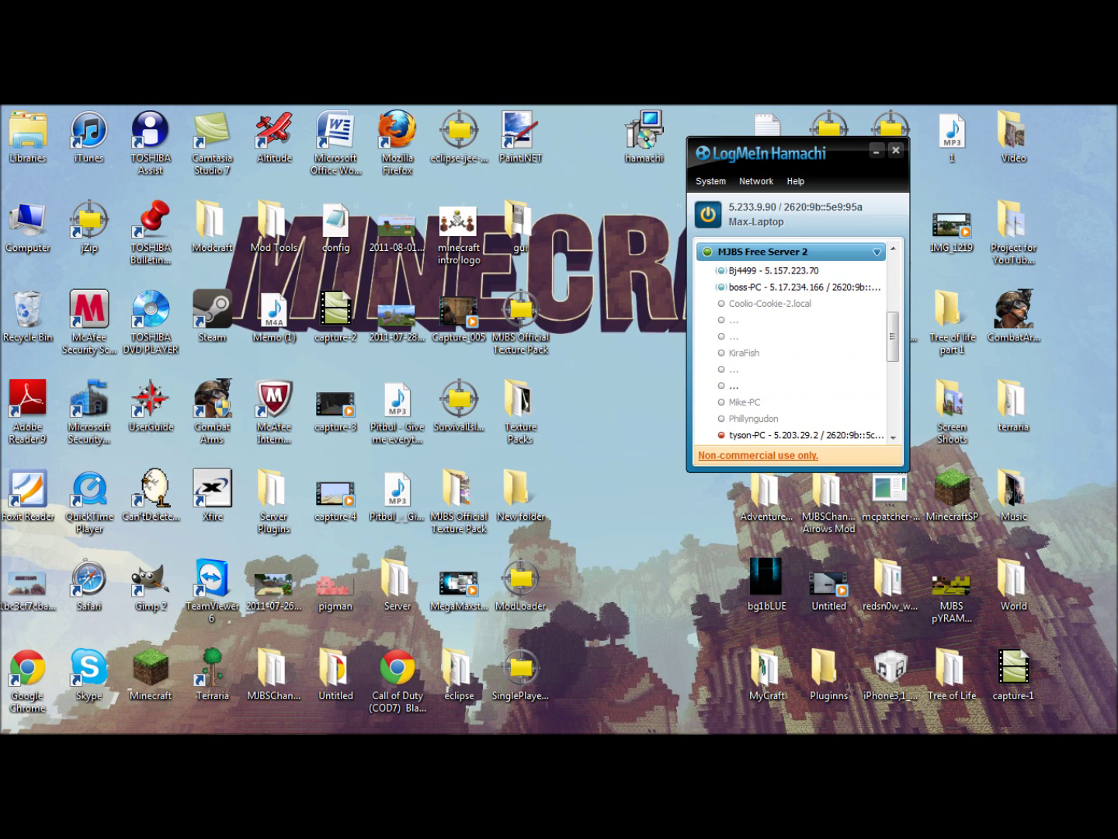
scroll(790, 341, "down", 2)
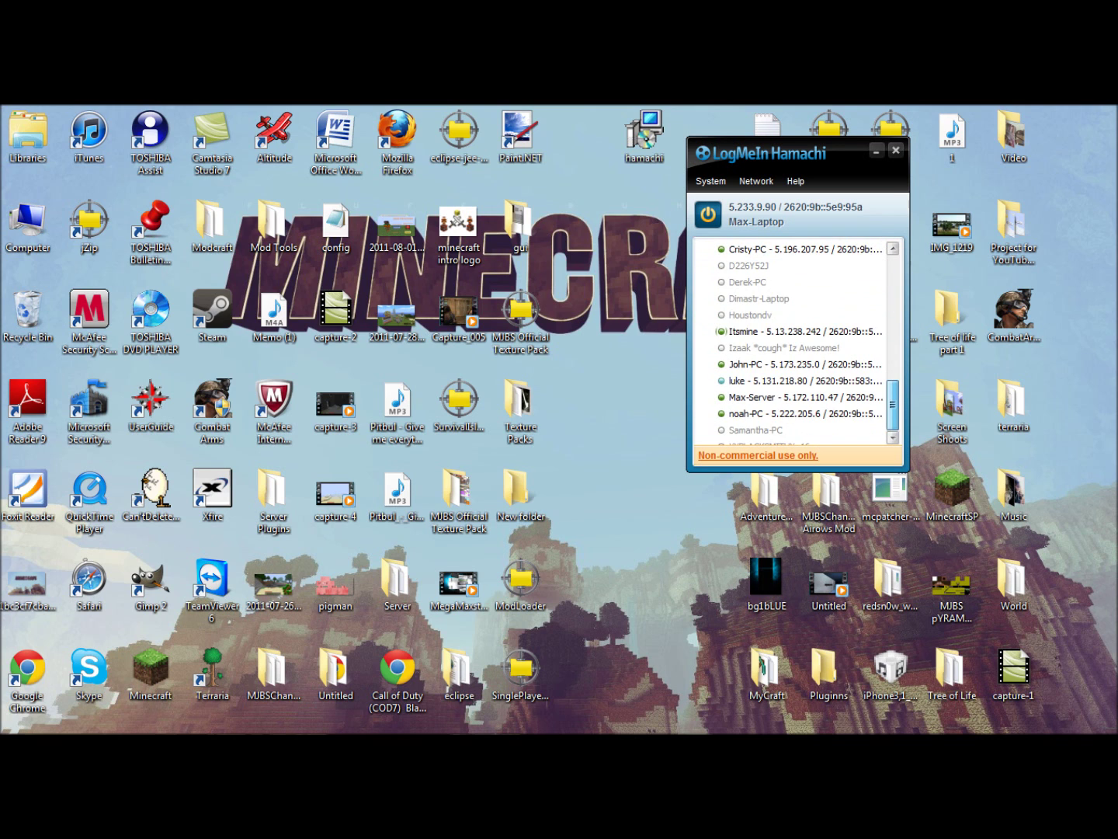
scroll(791, 342, "down", 5)
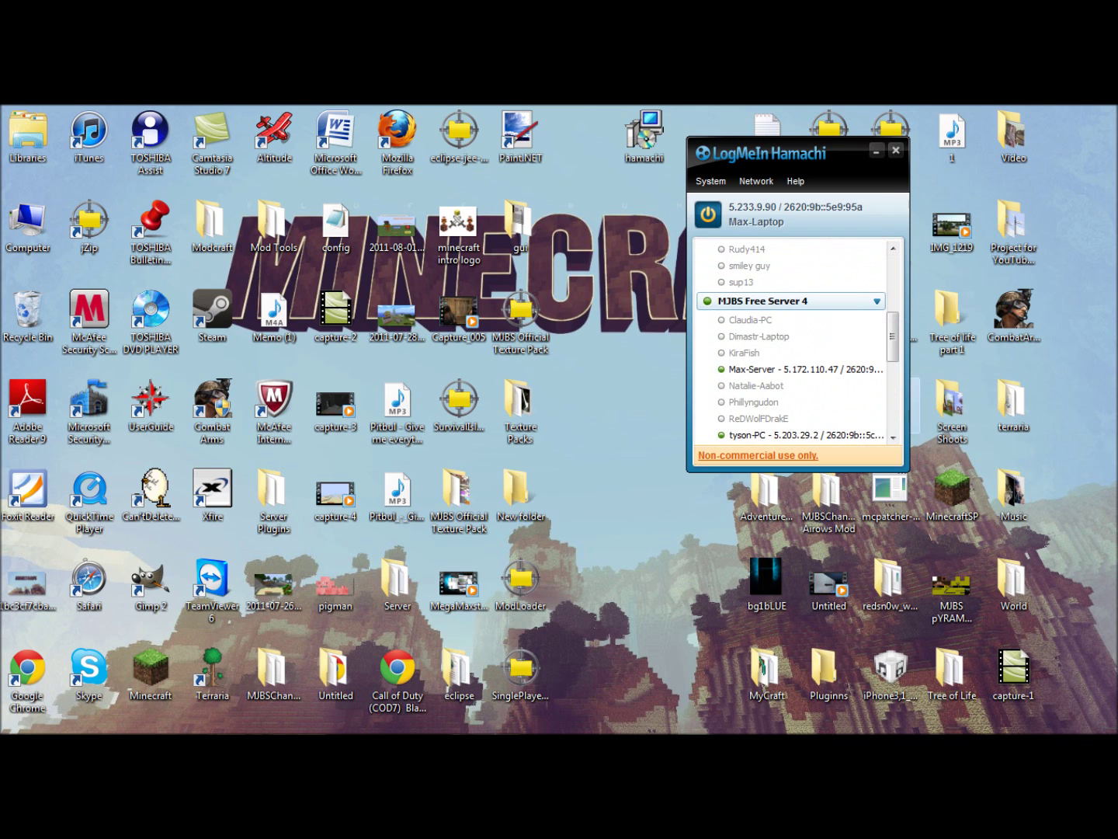
Leave the MJBS Free Server 4 network and shift the Hamachi window slightly lower.
right_click(800, 301)
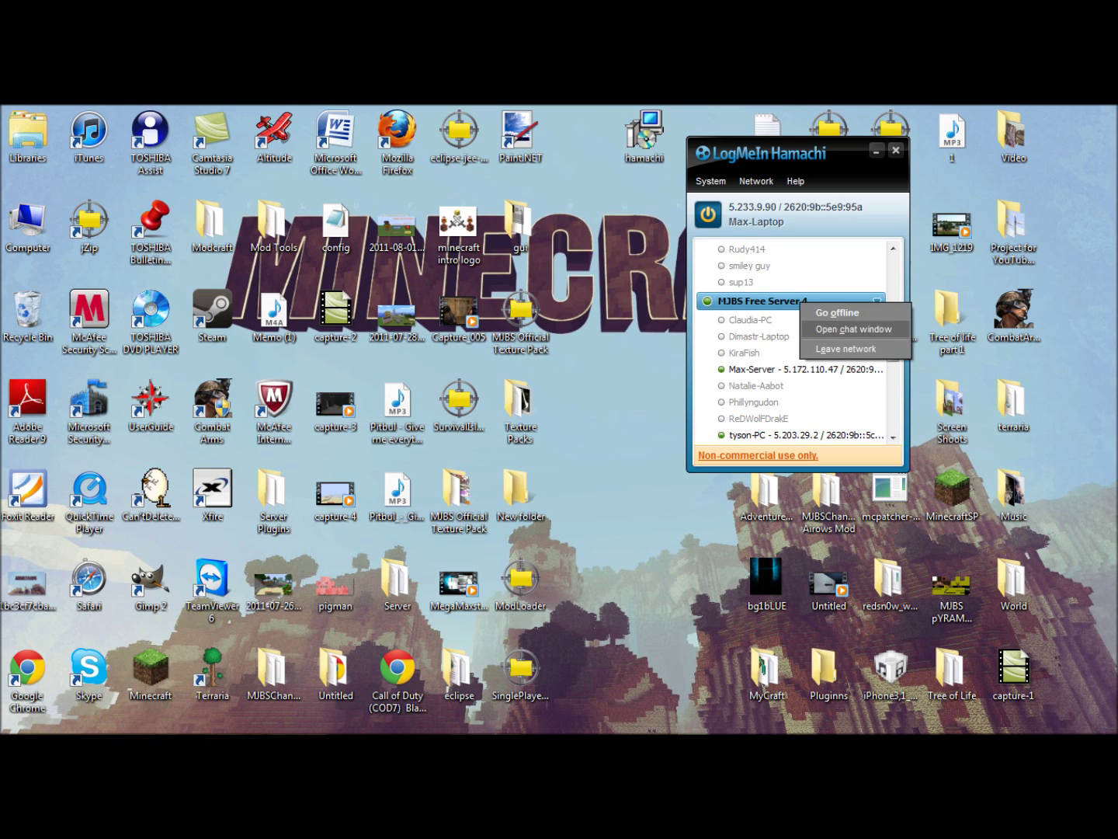
left_click(846, 349)
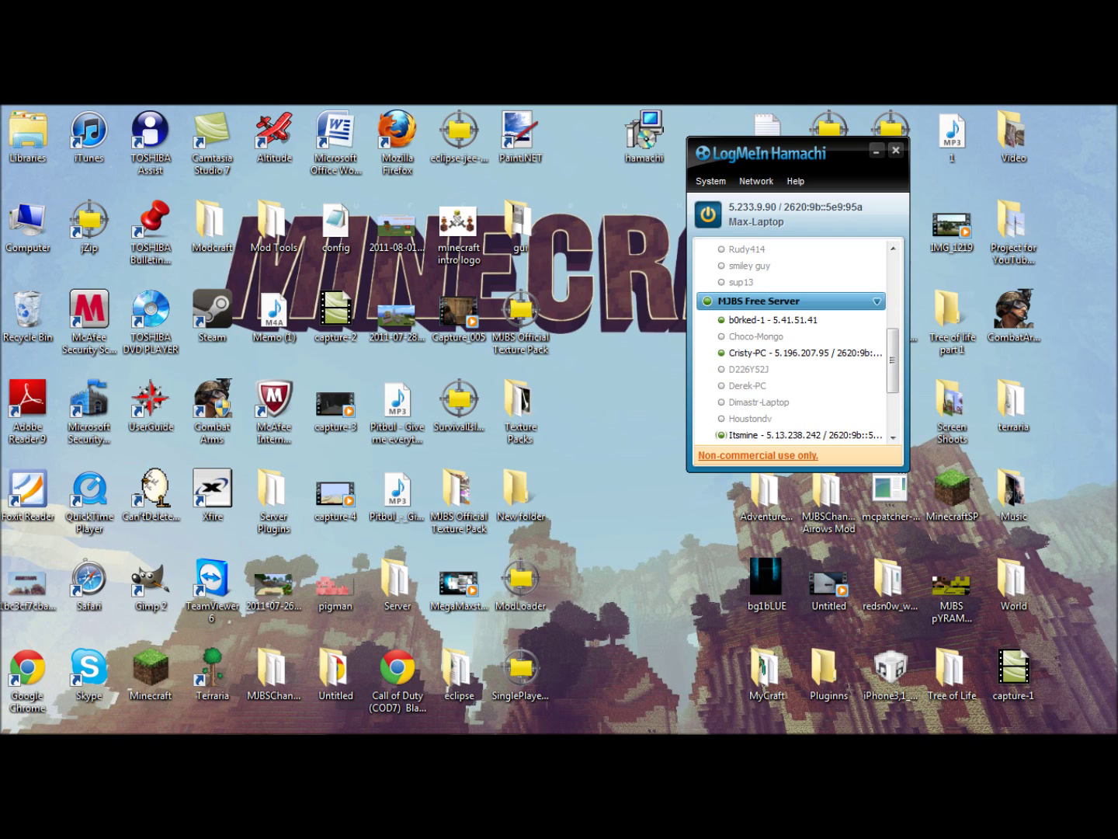
left_click_drag(777, 153, 775, 187)
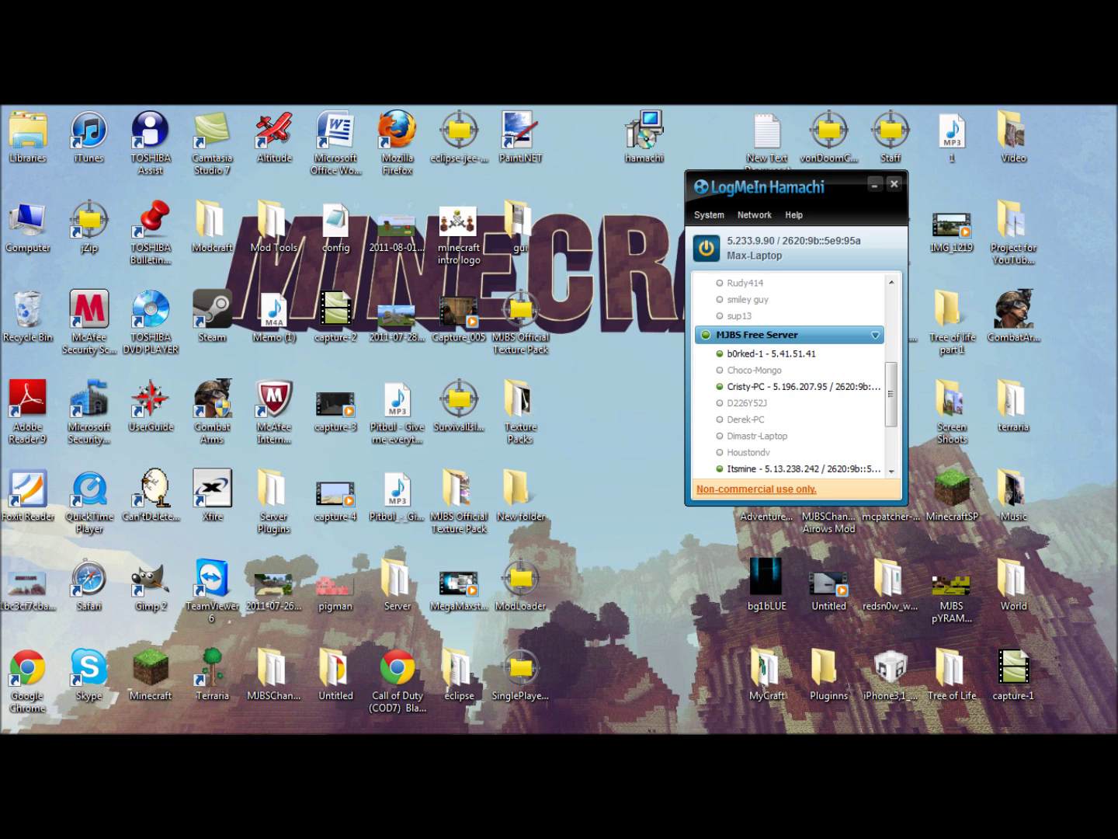
Create a new network with ID 'MJBS Test' protected by a network password.
left_click(754, 215)
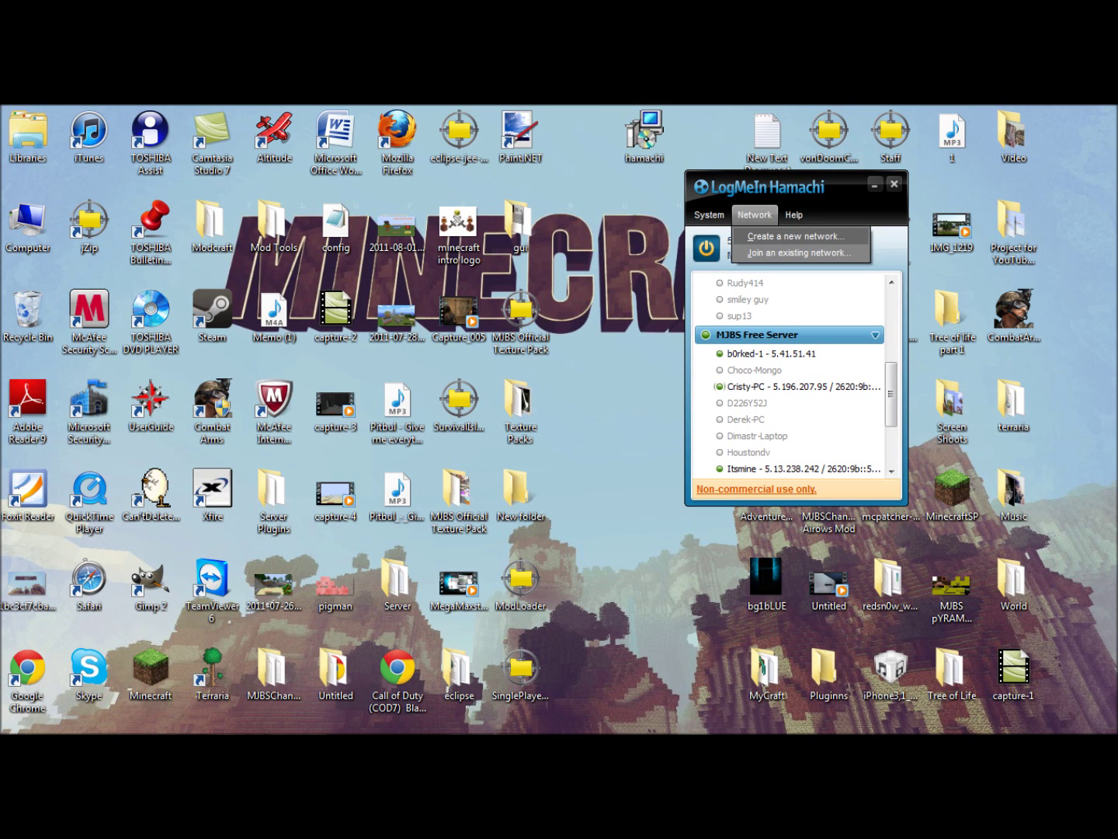
left_click(795, 236)
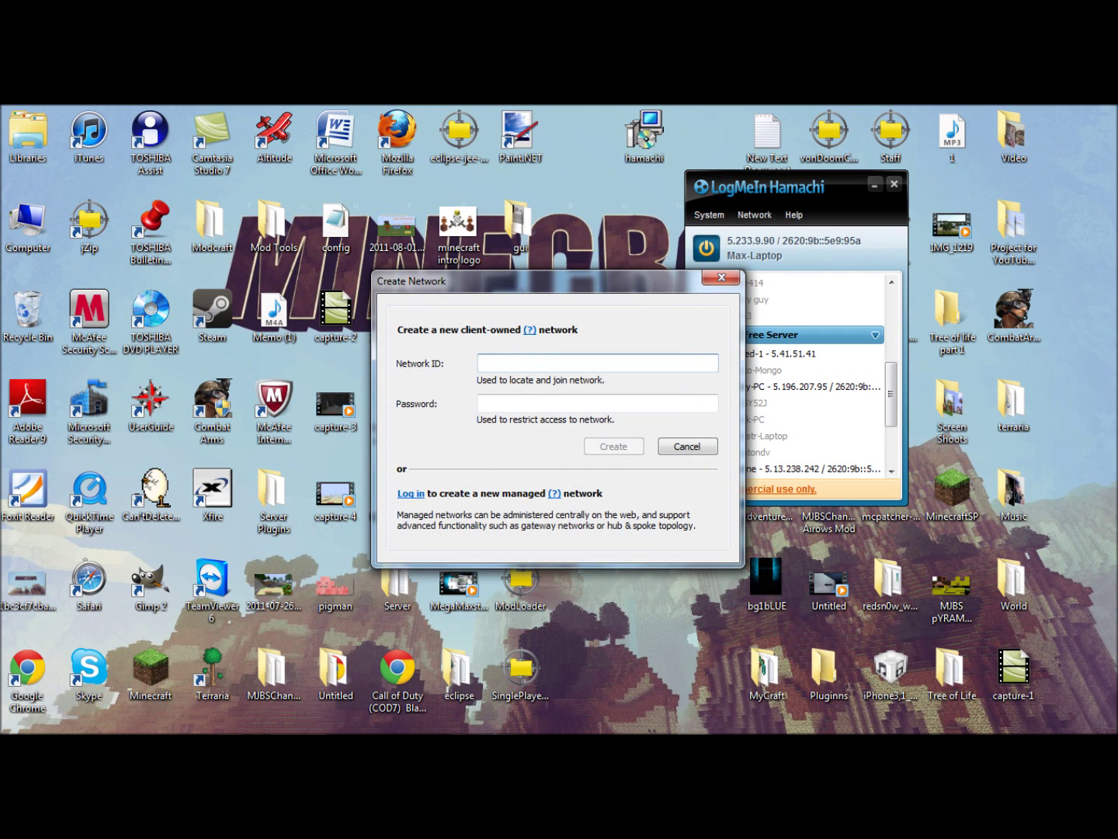
type("MJBS ")
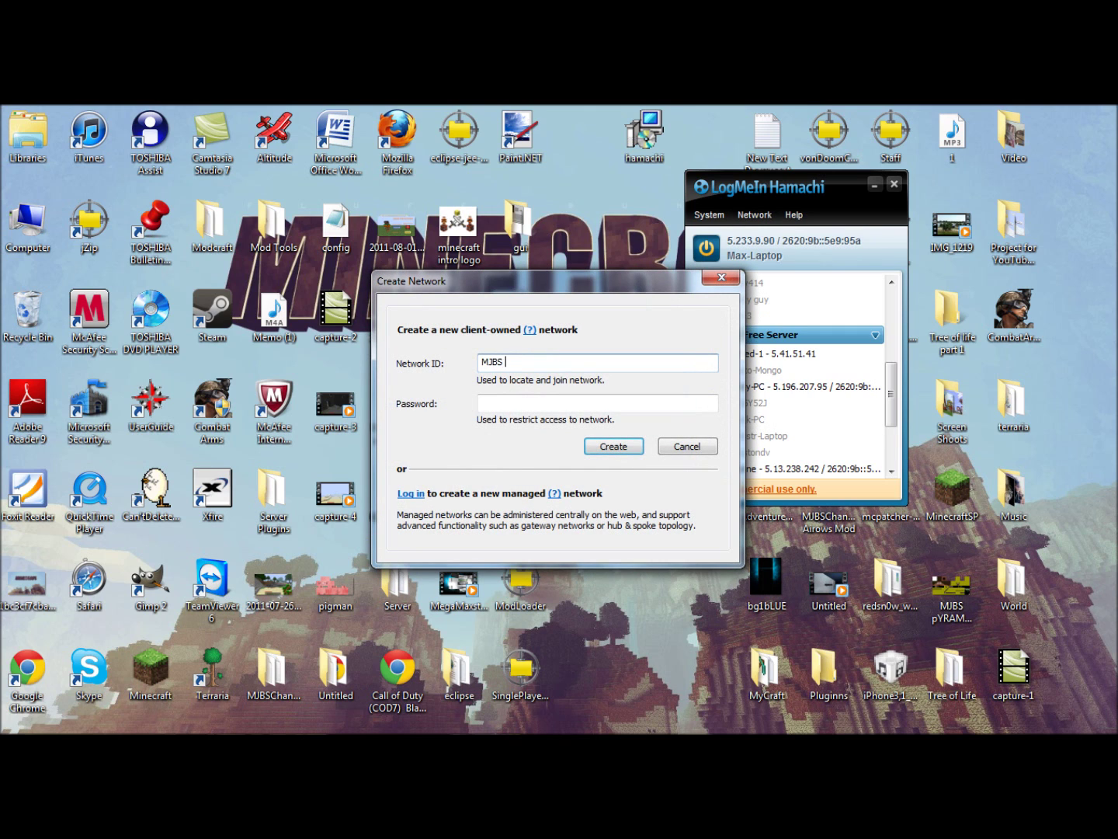
type("Test")
key("Tab")
type("1234")
key("Return")
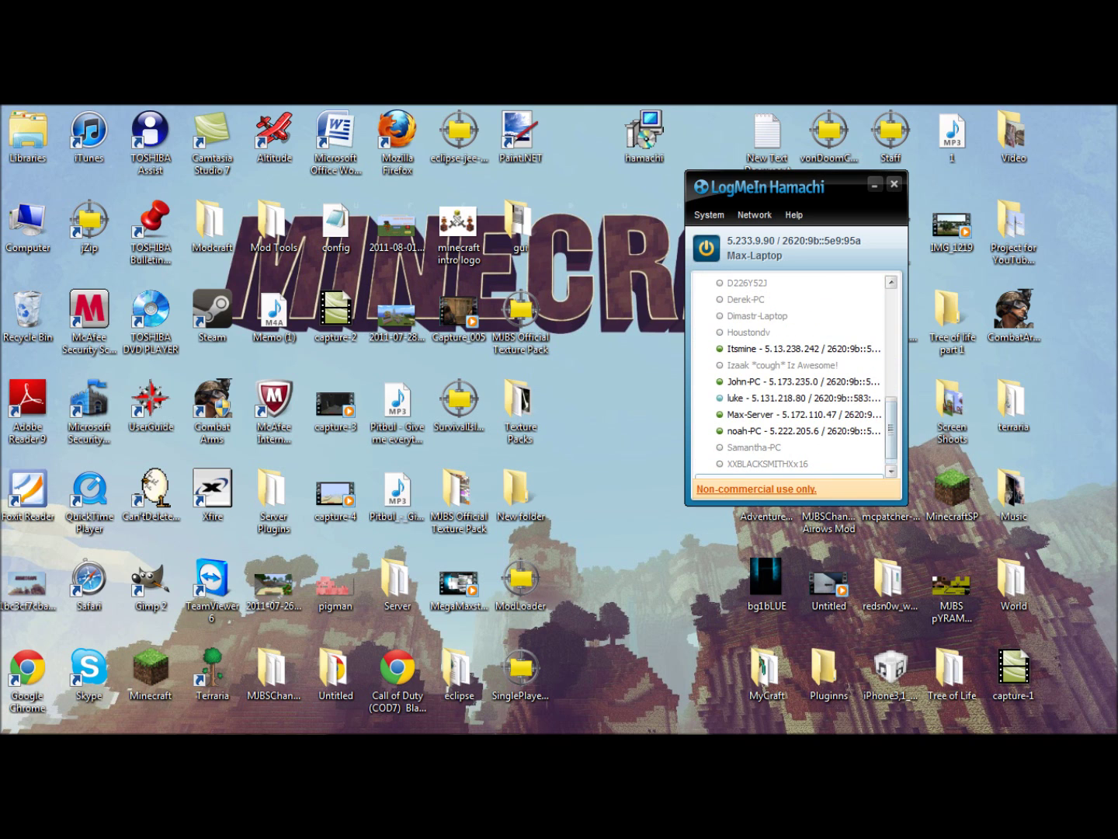
In MJBS Test's access settings, uncheck Require a password and cancel the Set Password dialog.
right_click(843, 449)
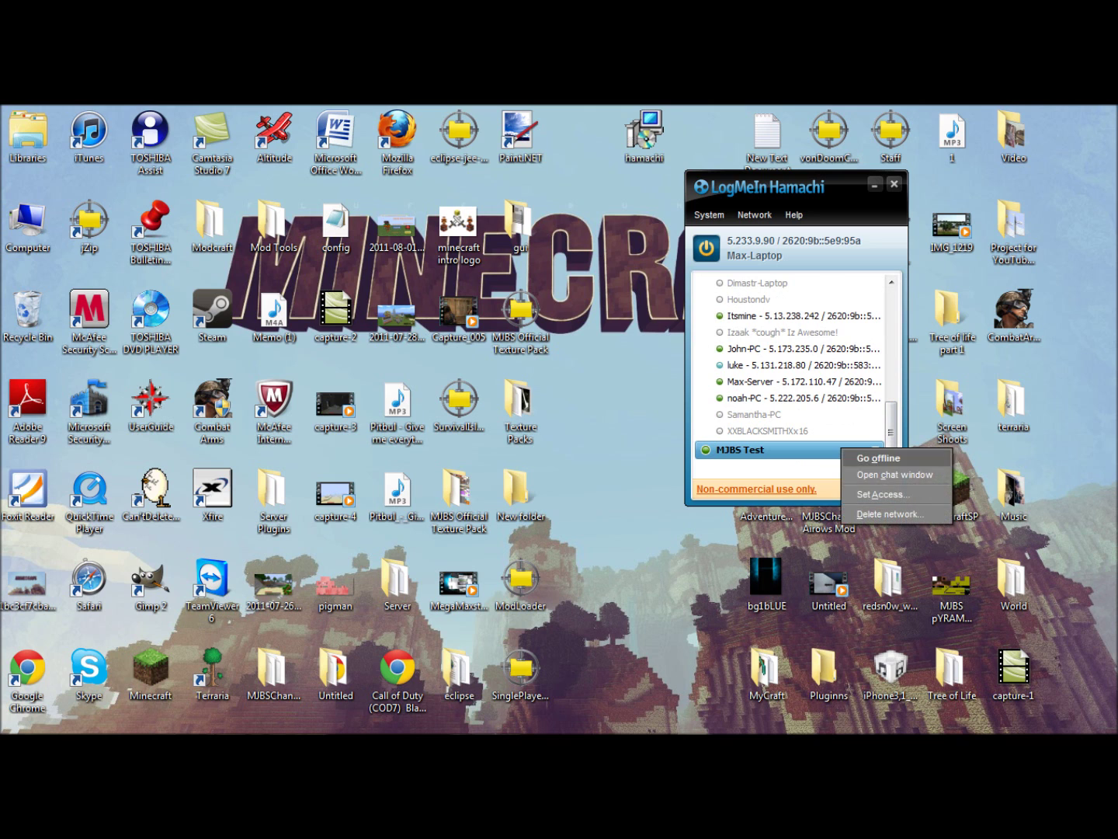
left_click(884, 494)
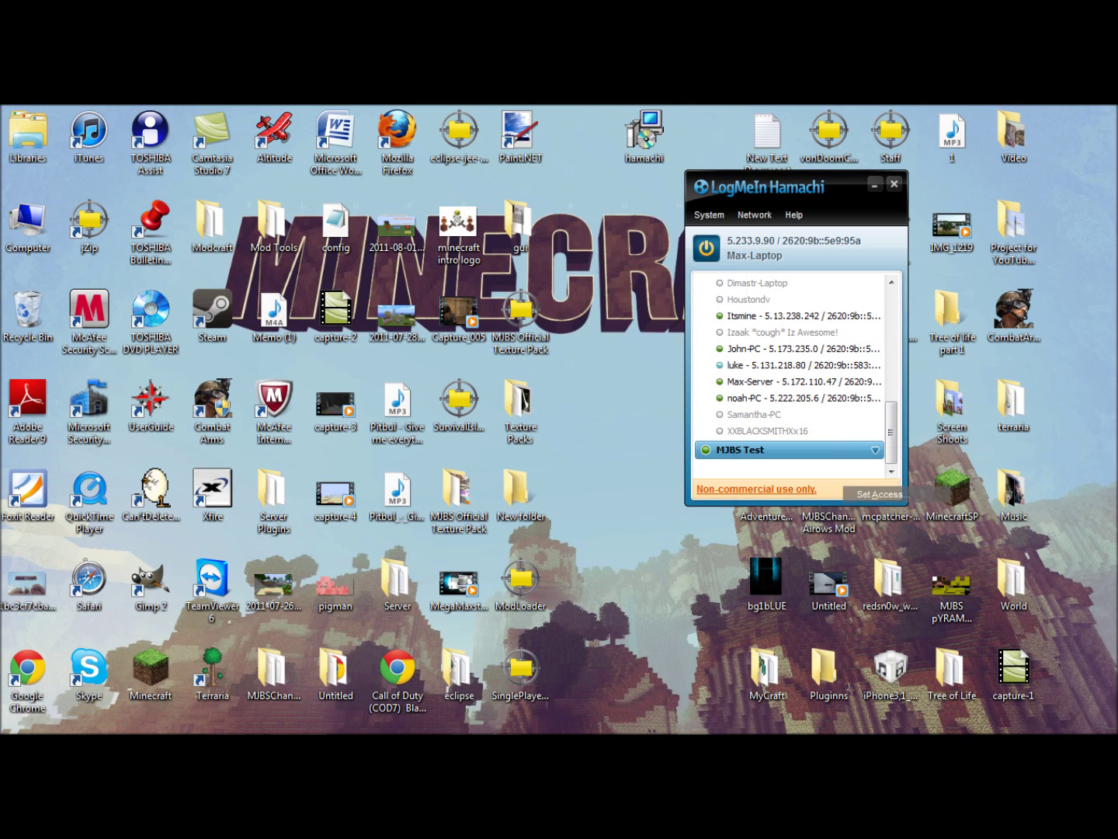
left_click_drag(465, 281, 215, 170)
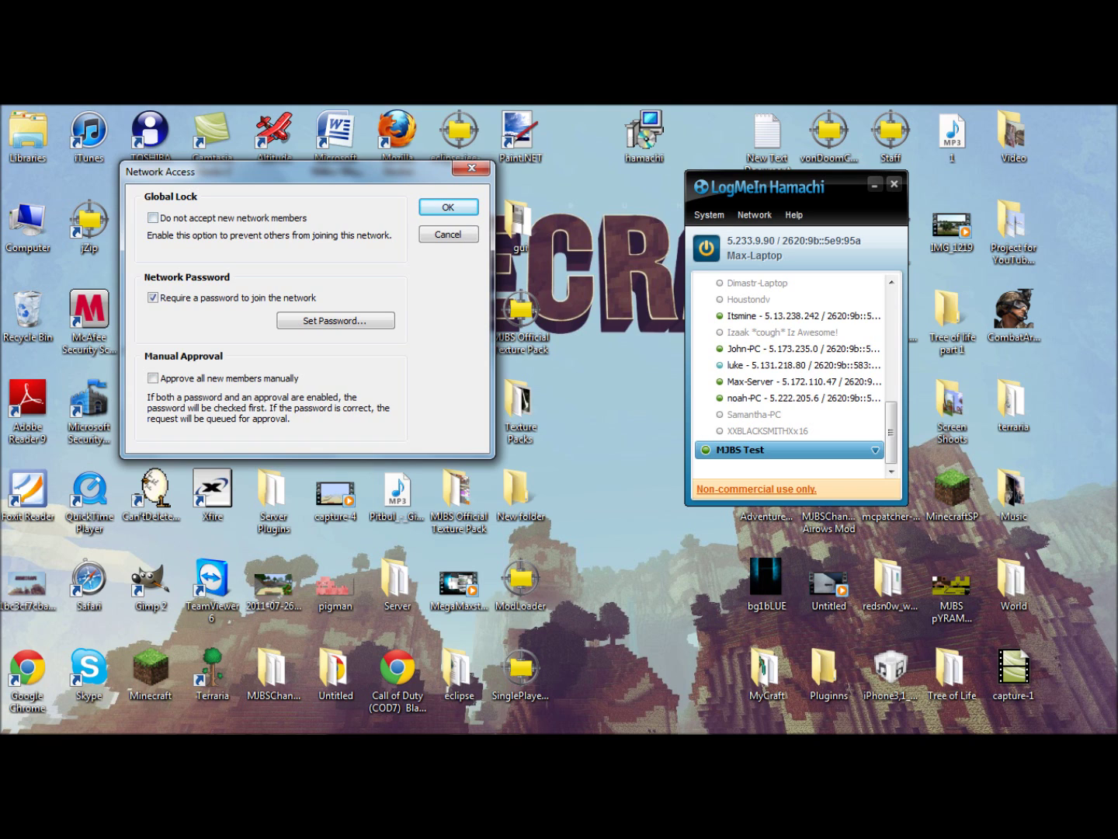
left_click(153, 297)
left_click(335, 320)
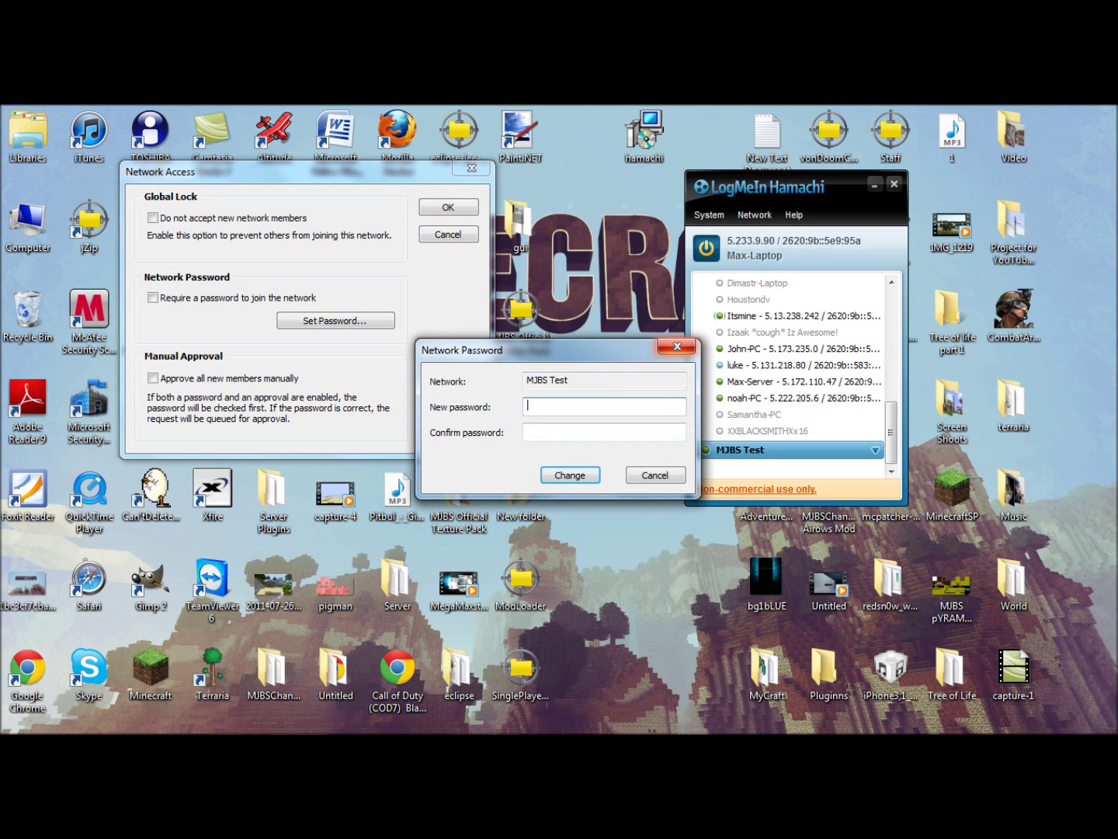
key("Escape")
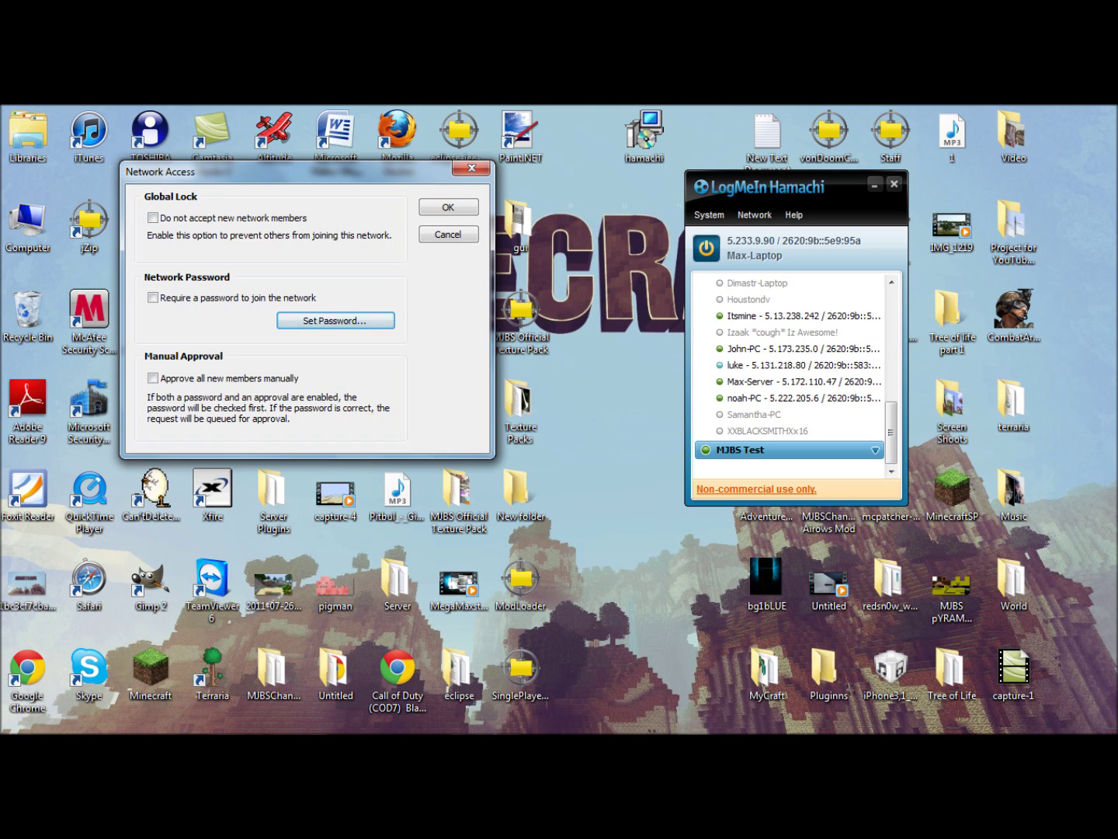
Re-enable Require a password for MJBS Test, leaving Approve all new members manually unchecked.
left_click(152, 378)
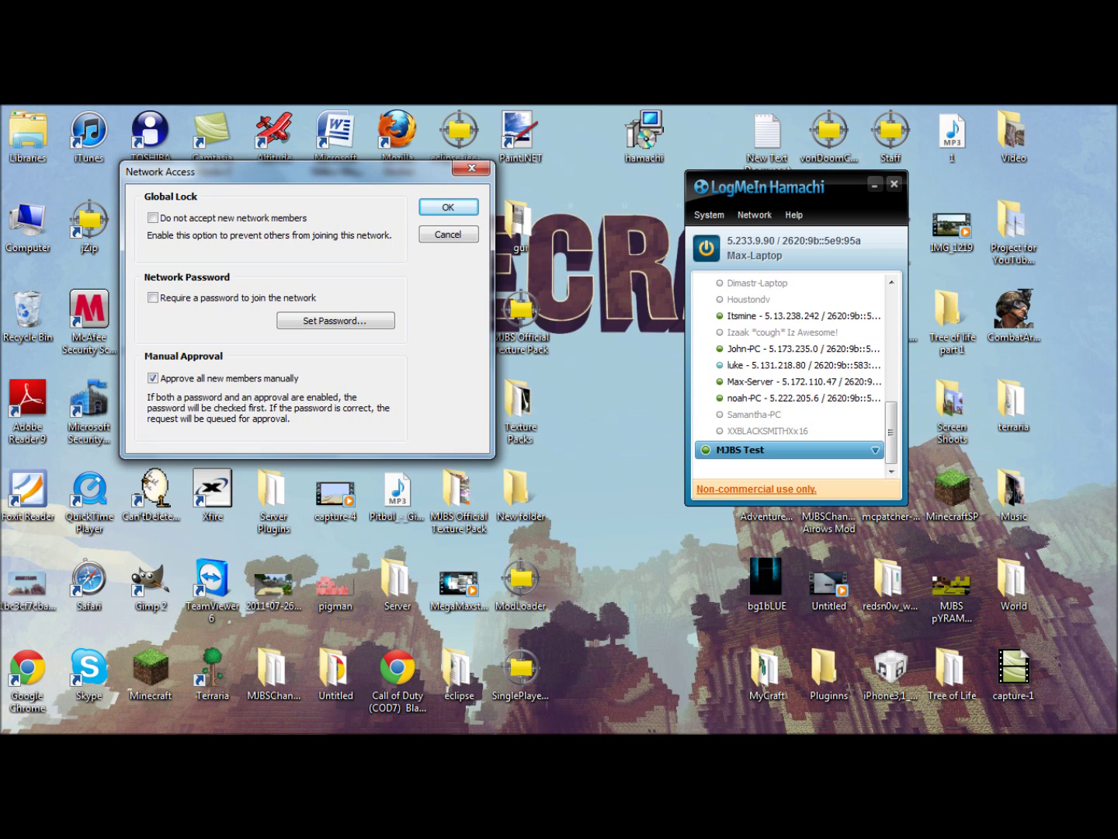
left_click(153, 297)
left_click(153, 378)
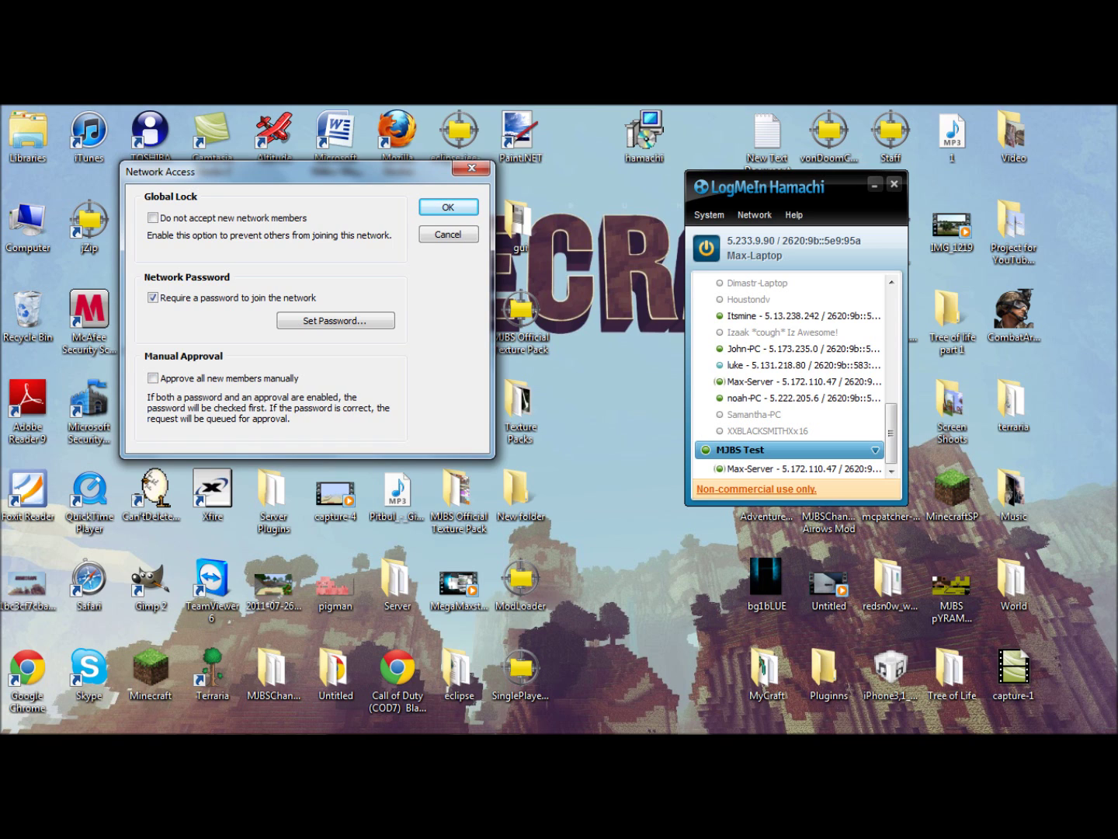
scroll(788, 374, "up", 1)
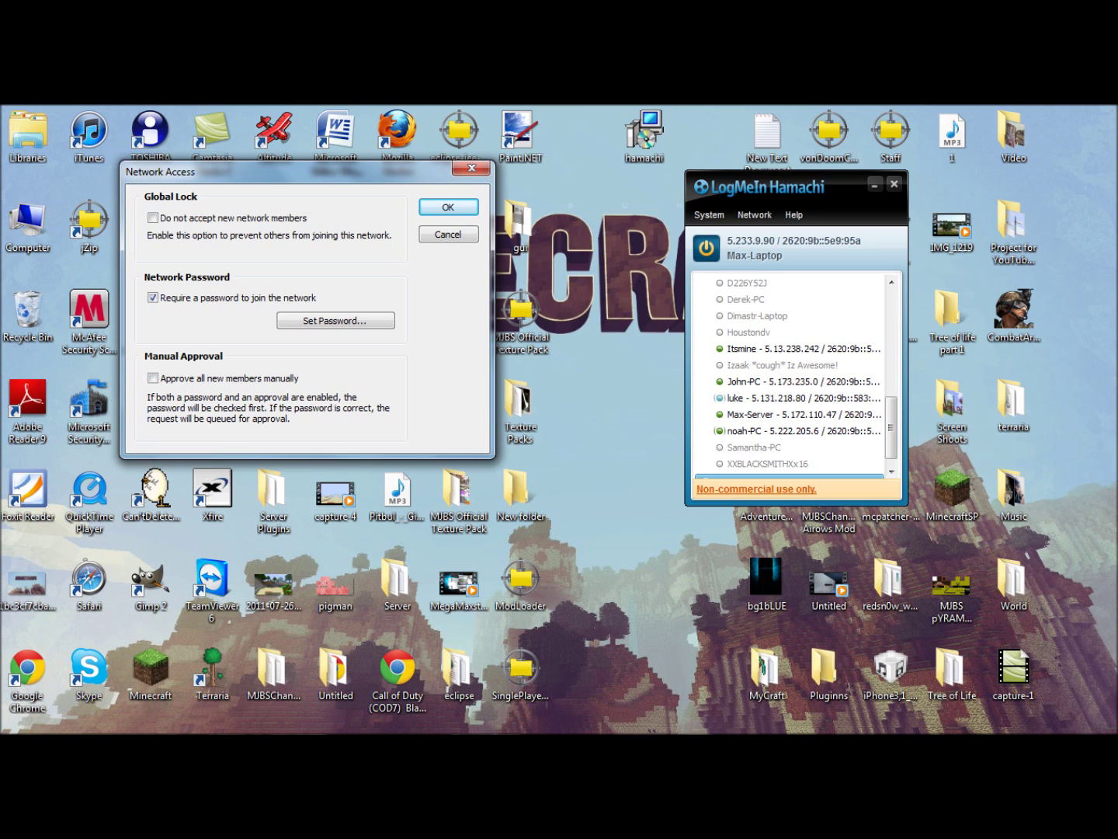
Close the Network Access dialog, centre the Hamachi window, and bring up the Start menu.
left_click(471, 169)
left_click_drag(777, 186, 480, 233)
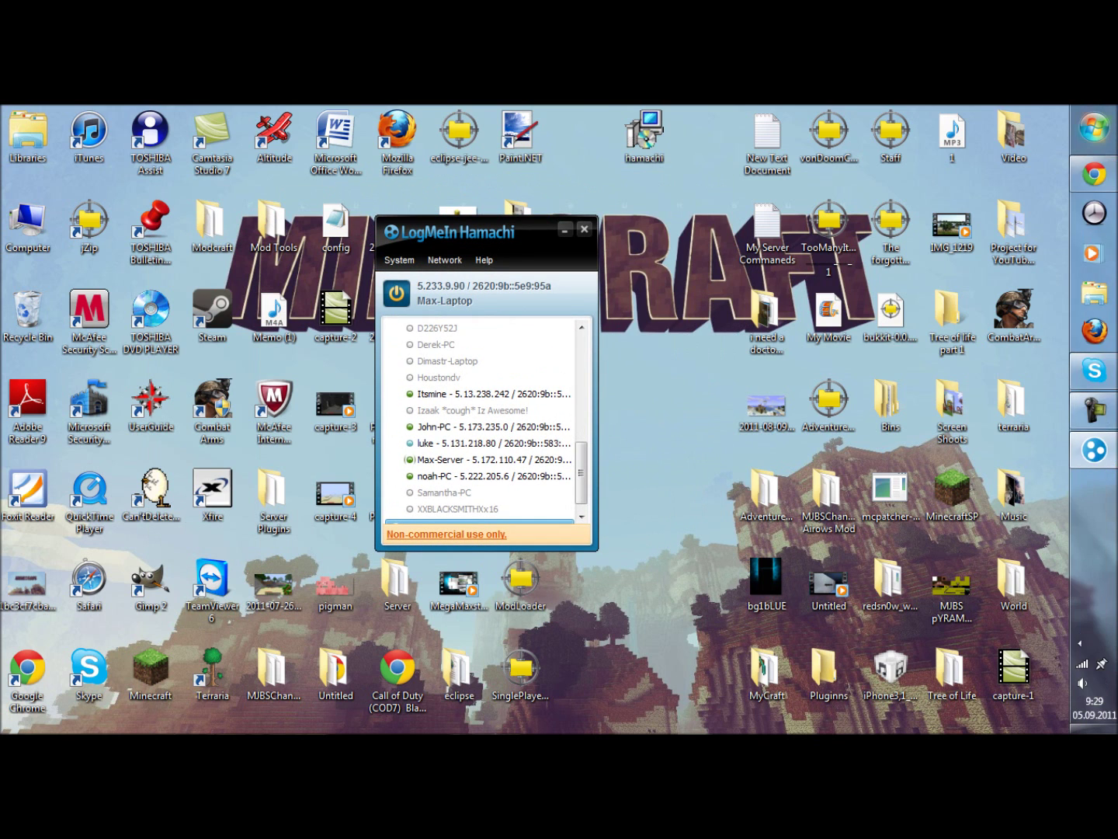
left_click(1094, 129)
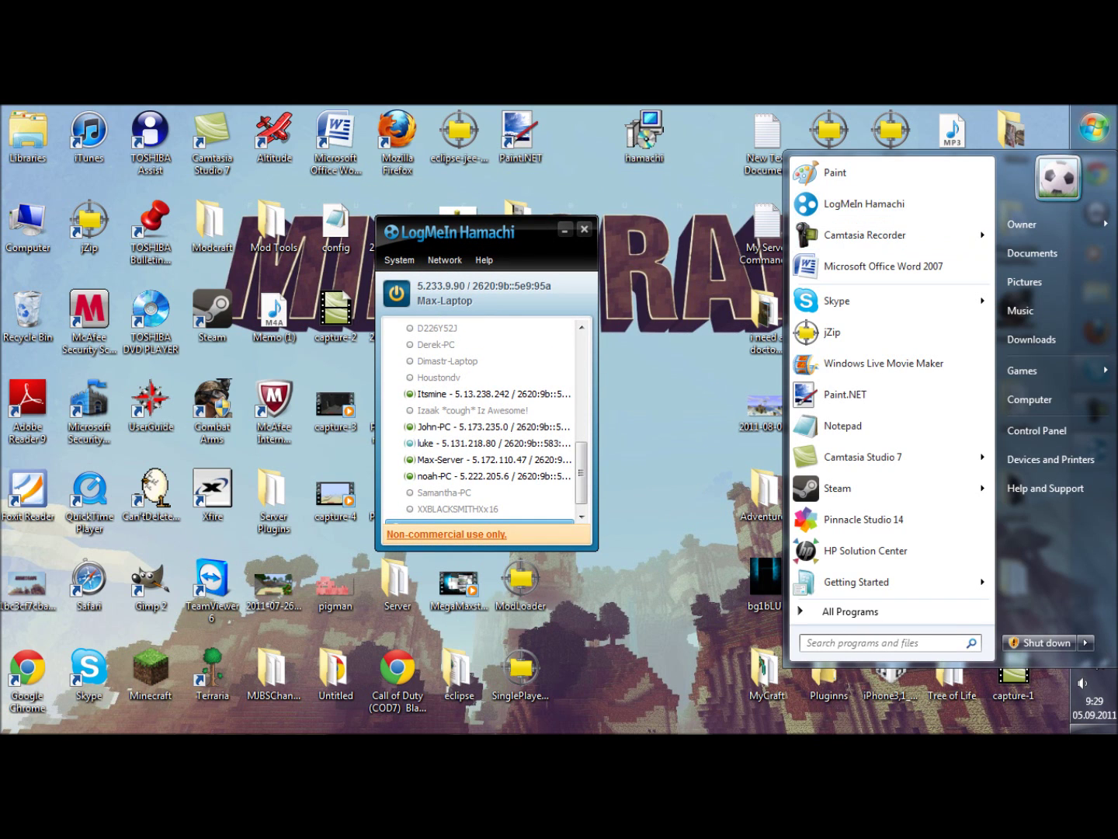